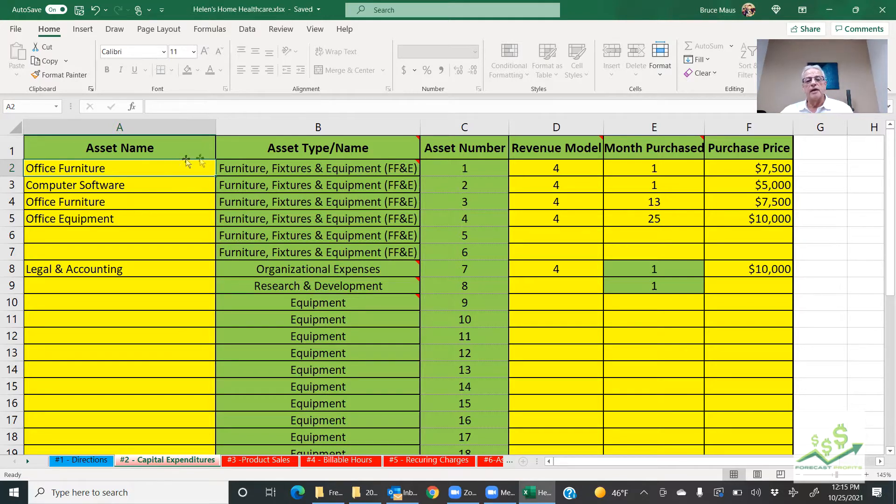
Step: Review the asset entries on the #2 - Capital Expenditures sheet and read the note on the Research & Development asset type
{"action": "mouse_move", "coordinate": [379, 145]}
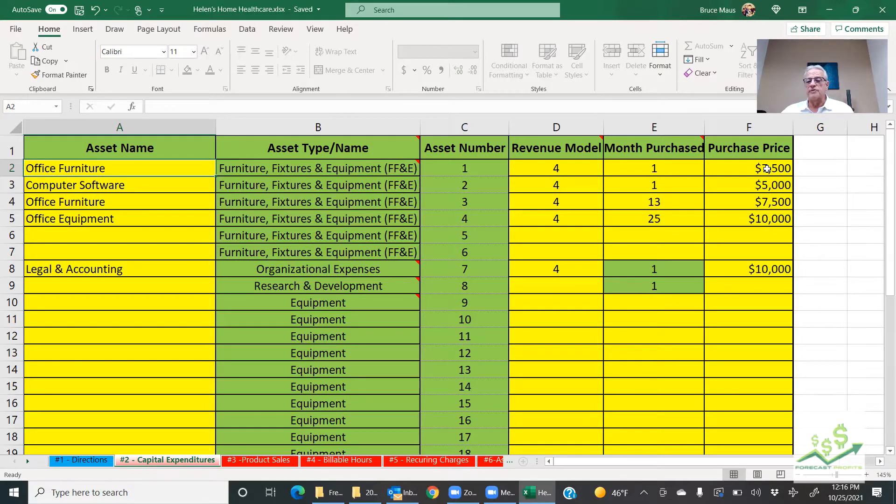
{"action": "mouse_move", "coordinate": [336, 274]}
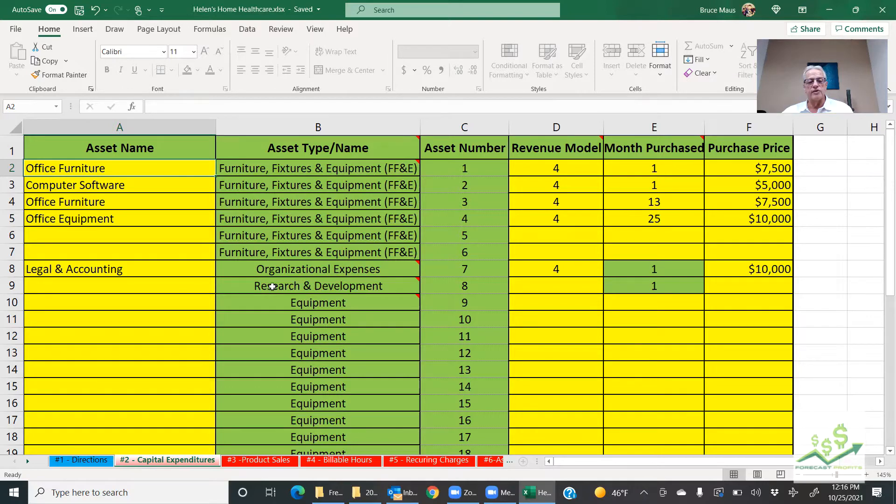
{"action": "mouse_move", "coordinate": [271, 285]}
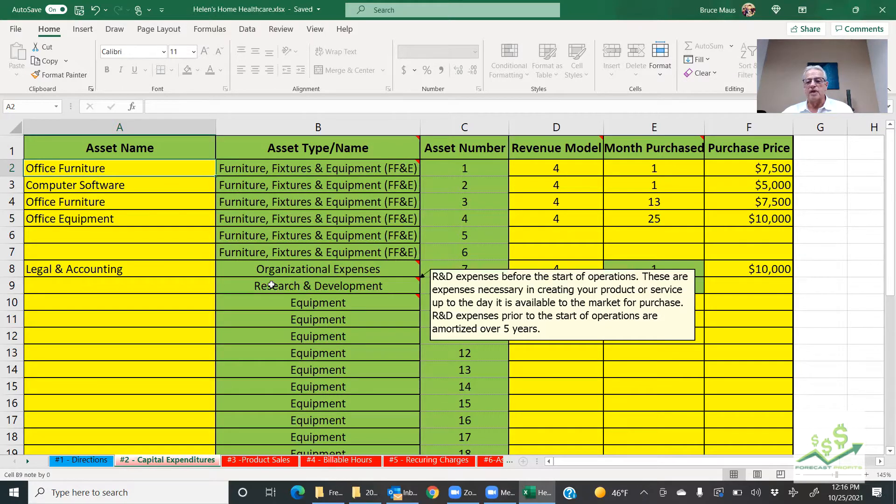
Step: Open the #4 - Billable Hours sheet and review the direct cost settings and the Care Provider #1 and #2 rates and hiring schedules
{"action": "left_click", "coordinate": [339, 460]}
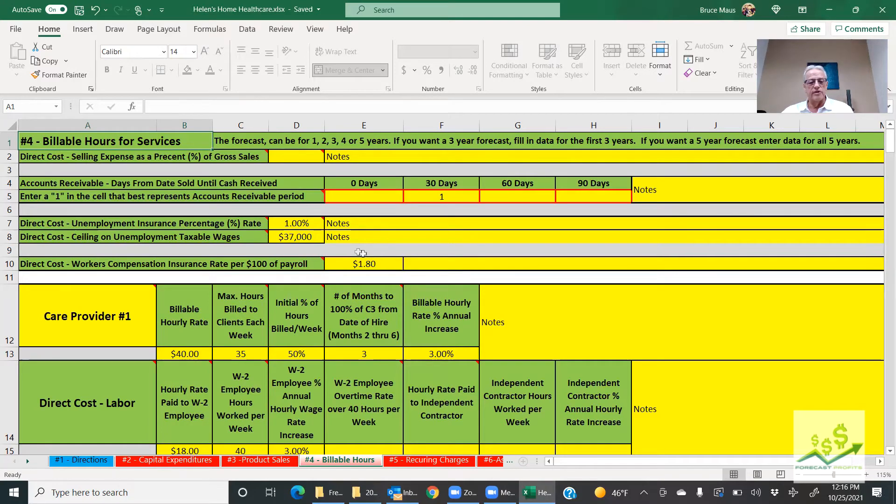
{"action": "mouse_move", "coordinate": [289, 230]}
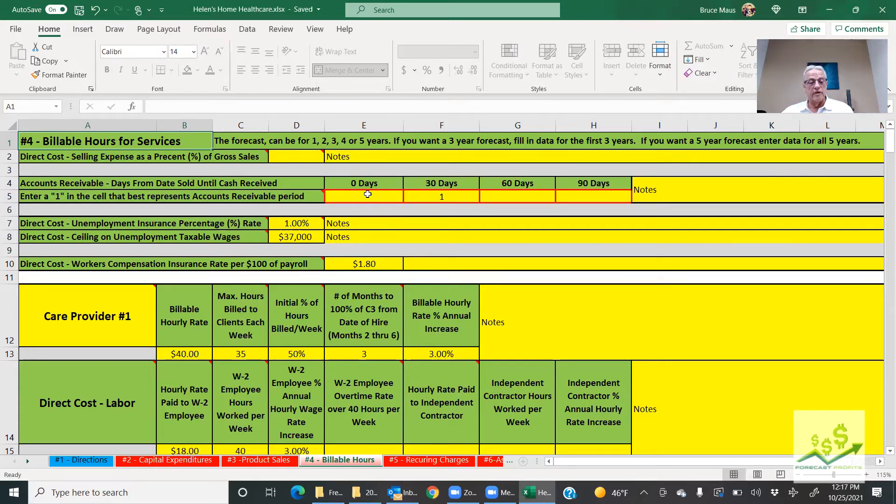
{"action": "scroll", "coordinate": [455, 351], "scroll_direction": "down", "scroll_amount": 3}
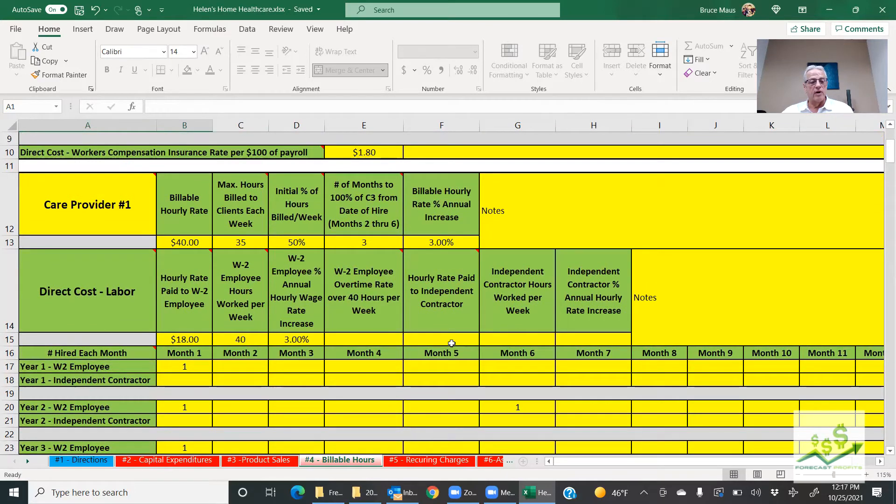
{"action": "mouse_move", "coordinate": [75, 216]}
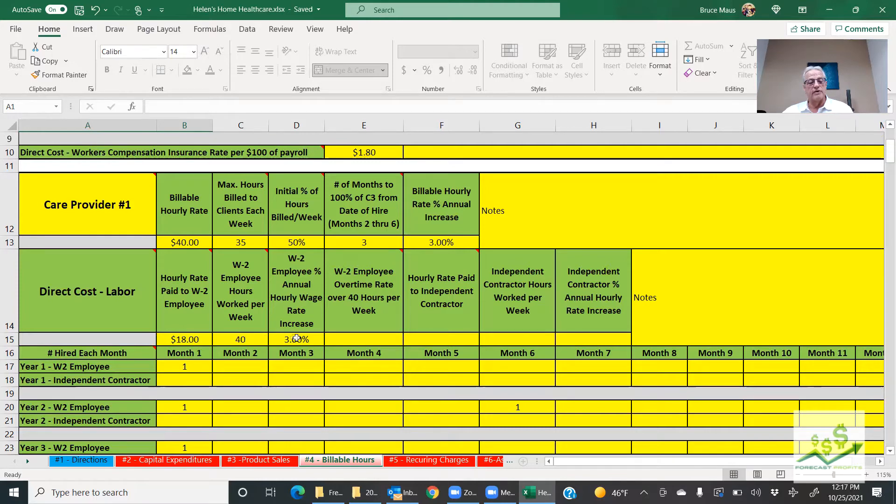
{"action": "scroll", "coordinate": [296, 339], "scroll_direction": "down", "scroll_amount": 3}
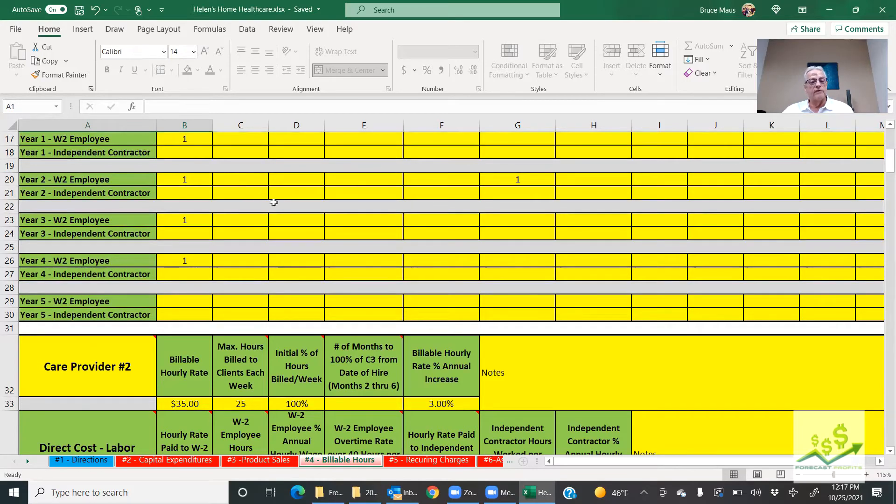
{"action": "scroll", "coordinate": [273, 210], "scroll_direction": "down", "scroll_amount": 5}
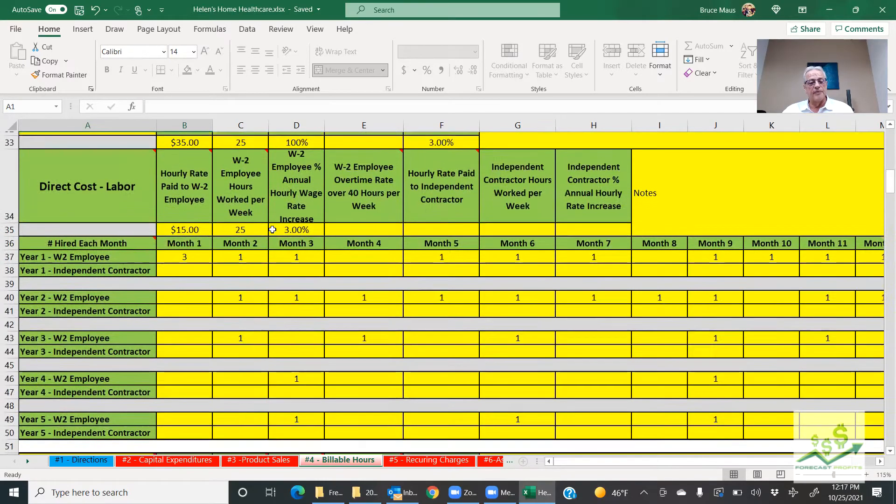
Step: Examine the physical therapist and nurse sections of the billable hours sheet, including labor rates and monthly hires
{"action": "scroll", "coordinate": [272, 228], "scroll_direction": "down", "scroll_amount": 5}
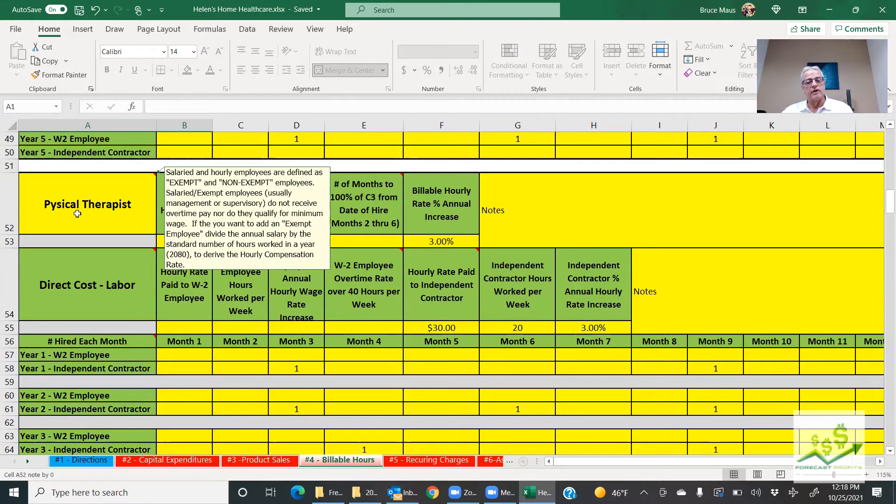
{"action": "mouse_move", "coordinate": [80, 251]}
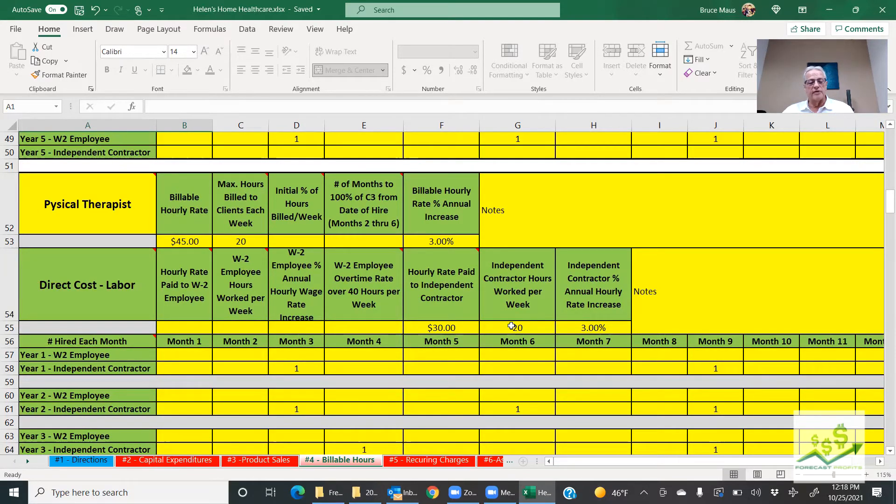
{"action": "scroll", "coordinate": [512, 327], "scroll_direction": "down", "scroll_amount": 3}
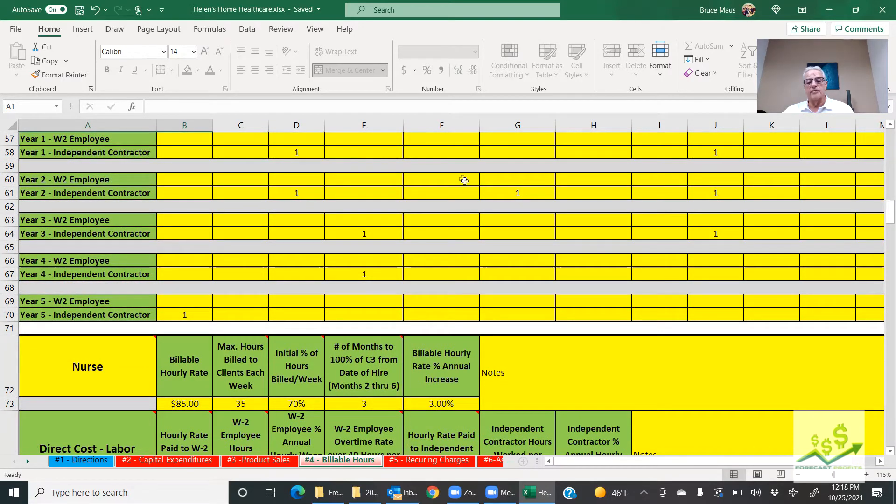
{"action": "scroll", "coordinate": [510, 232], "scroll_direction": "down", "scroll_amount": 3}
{"action": "scroll", "coordinate": [510, 233], "scroll_direction": "up", "scroll_amount": 1}
{"action": "scroll", "coordinate": [509, 243], "scroll_direction": "down", "scroll_amount": 1}
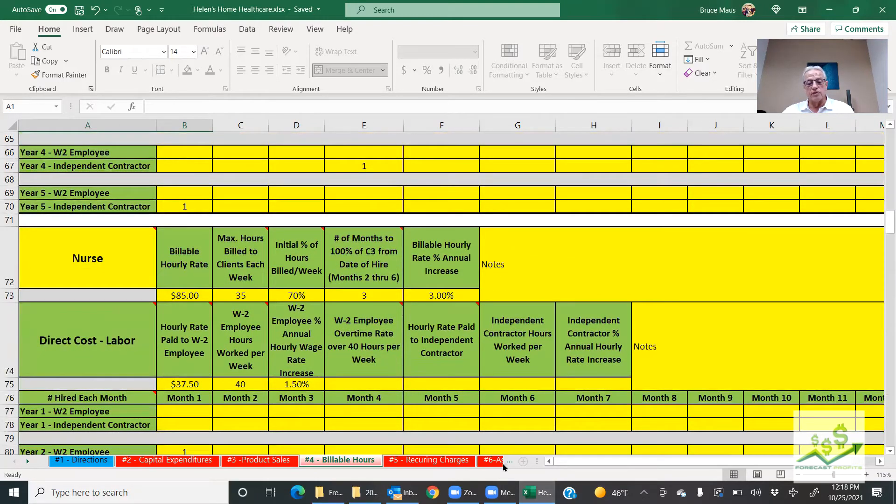
Step: Review the rental equipment purchases sheet and the #6 - Asset Rental sheet's receivables settings and Hospital Bed rental days
{"action": "left_click", "coordinate": [490, 461]}
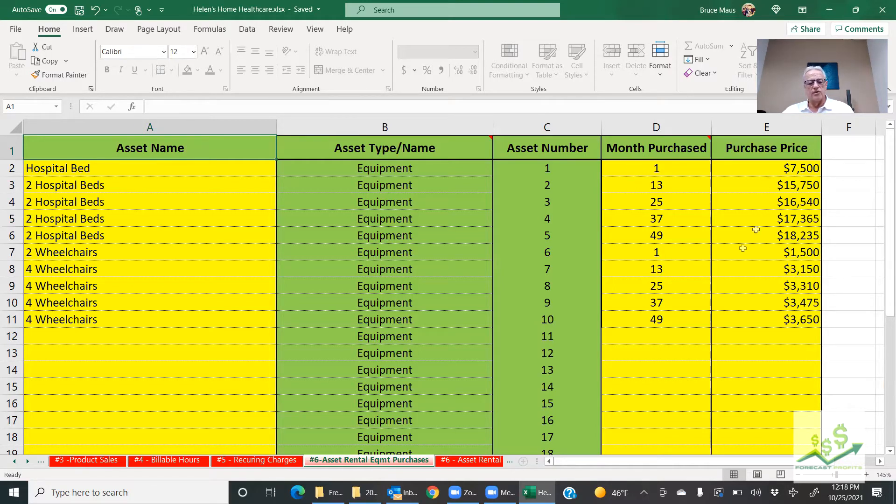
{"action": "left_click", "coordinate": [472, 461]}
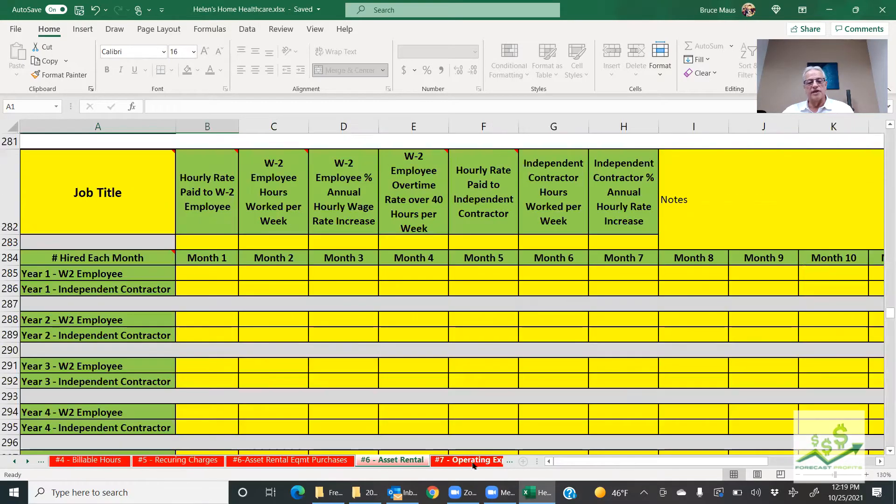
{"action": "scroll", "coordinate": [321, 284], "scroll_direction": "up", "scroll_amount": 16}
{"action": "scroll", "coordinate": [321, 275], "scroll_direction": "up", "scroll_amount": 20}
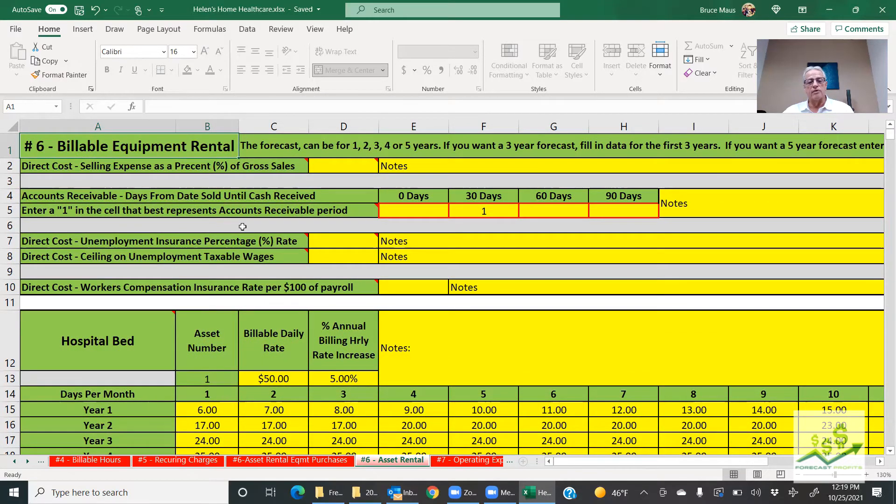
{"action": "scroll", "coordinate": [250, 255], "scroll_direction": "down", "scroll_amount": 3}
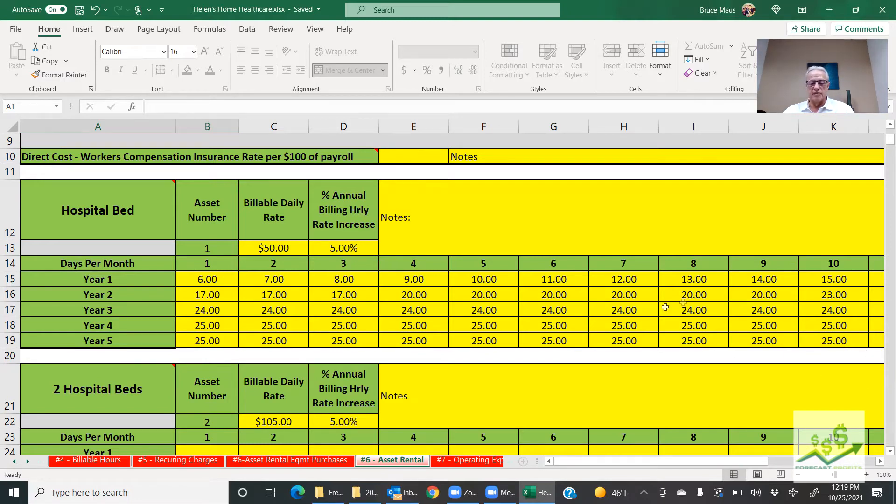
Step: Look through the remaining rental asset blocks on the asset rental sheet down to the Job Title labor sections
{"action": "scroll", "coordinate": [551, 301], "scroll_direction": "down", "scroll_amount": 3}
{"action": "scroll", "coordinate": [551, 300], "scroll_direction": "down", "scroll_amount": 20}
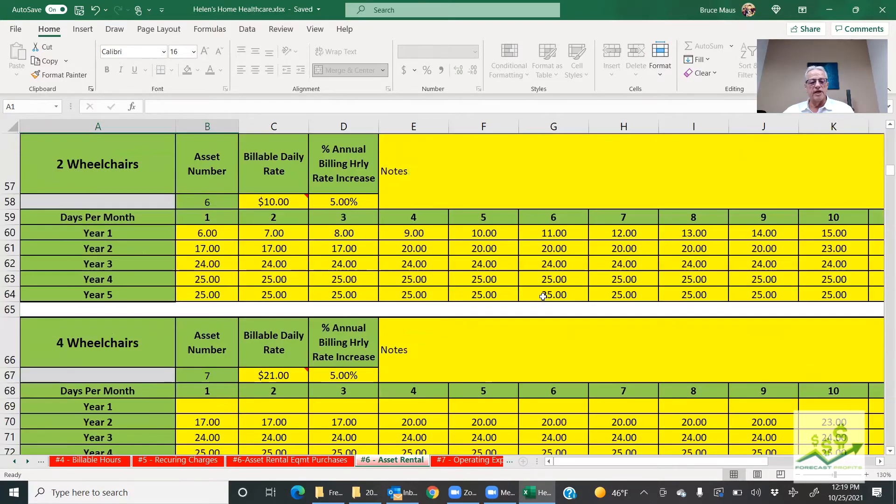
{"action": "scroll", "coordinate": [548, 297], "scroll_direction": "down", "scroll_amount": 20}
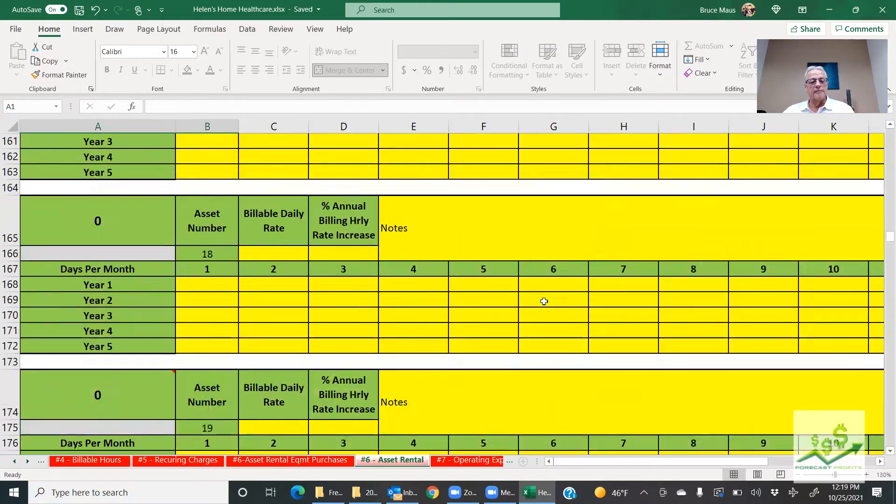
{"action": "scroll", "coordinate": [544, 308], "scroll_direction": "down", "scroll_amount": 16}
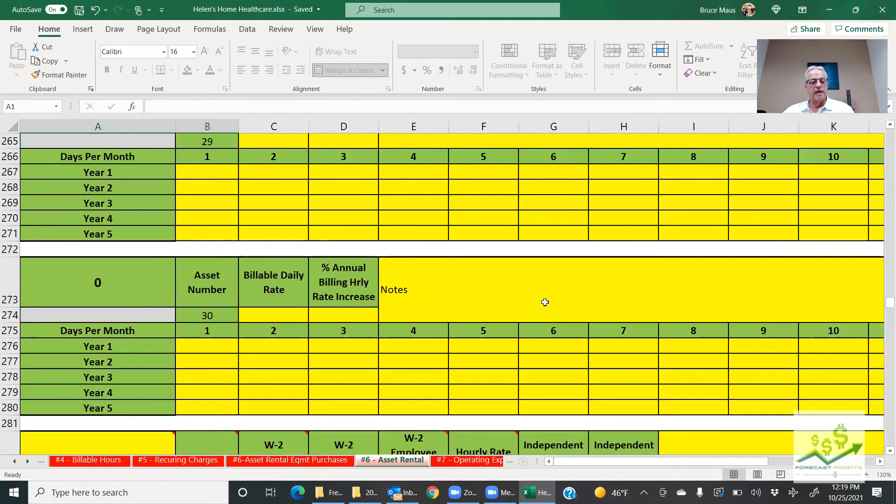
{"action": "scroll", "coordinate": [546, 305], "scroll_direction": "down", "scroll_amount": 5}
{"action": "scroll", "coordinate": [546, 306], "scroll_direction": "down", "scroll_amount": 3}
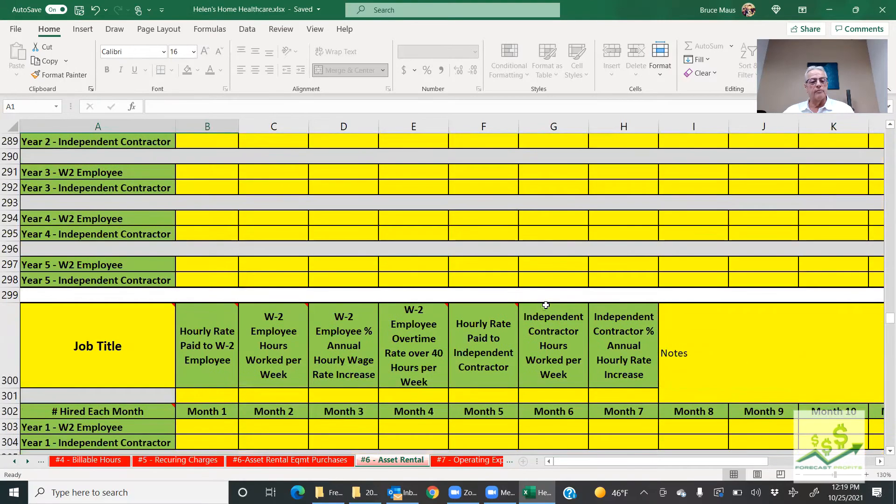
{"action": "mouse_move", "coordinate": [146, 344]}
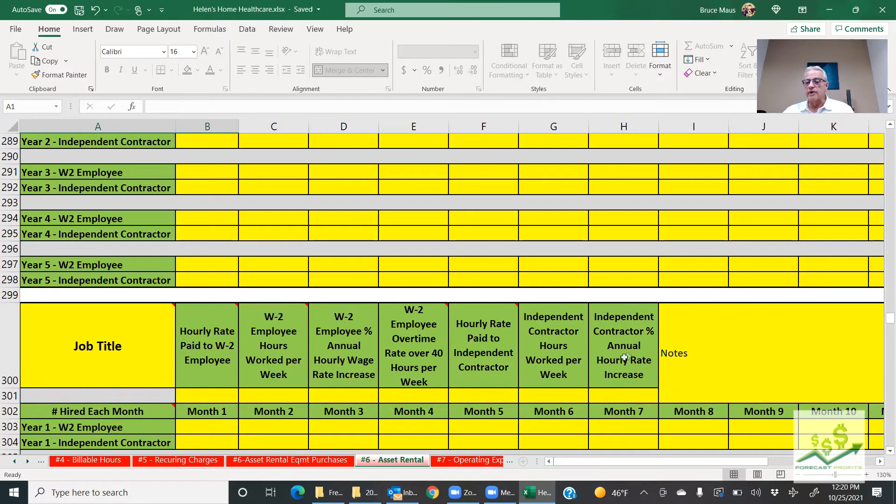
{"action": "scroll", "coordinate": [699, 354], "scroll_direction": "up", "scroll_amount": 6}
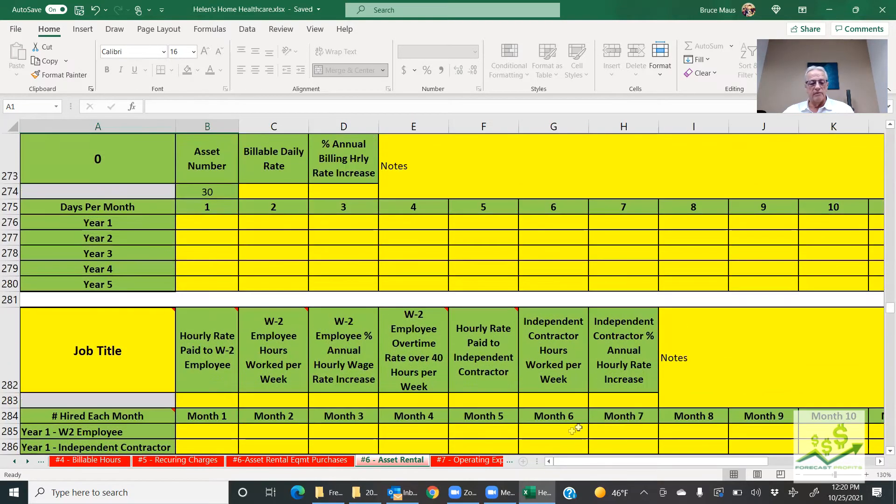
Step: Open the #7 - Operating Expenses sheet and review the monthly costs, staff salaries and General & Administrative expense allocation
{"action": "left_click", "coordinate": [471, 461]}
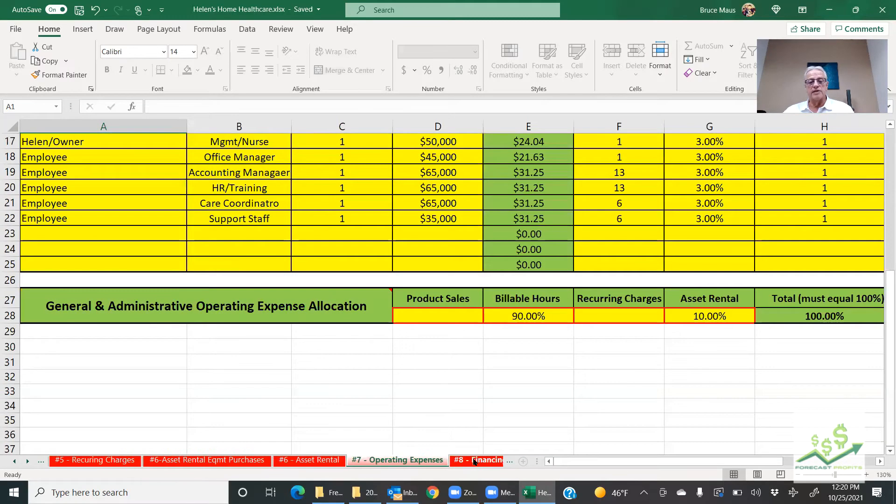
{"action": "scroll", "coordinate": [467, 308], "scroll_direction": "up", "scroll_amount": 5}
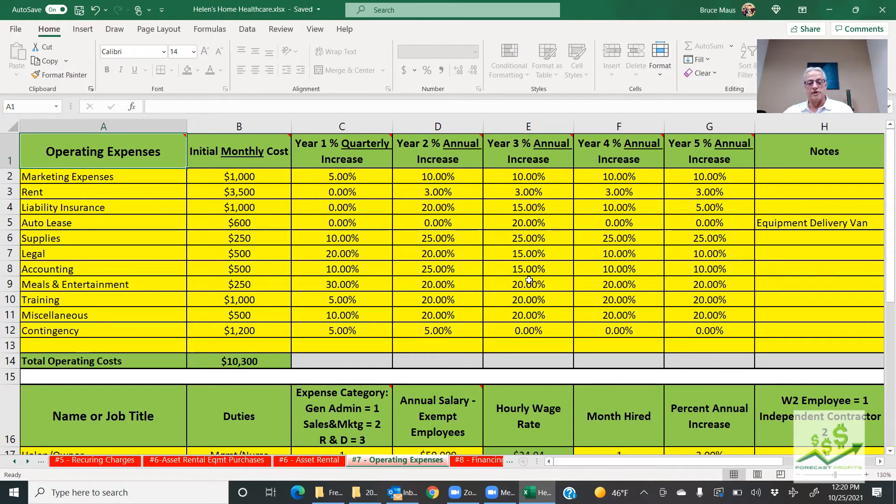
{"action": "scroll", "coordinate": [529, 280], "scroll_direction": "down", "scroll_amount": 3}
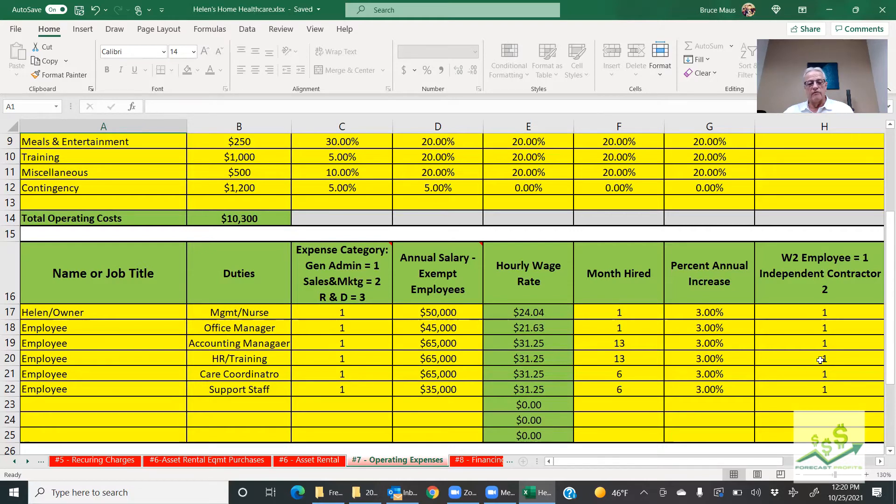
{"action": "scroll", "coordinate": [820, 359], "scroll_direction": "down", "scroll_amount": 3}
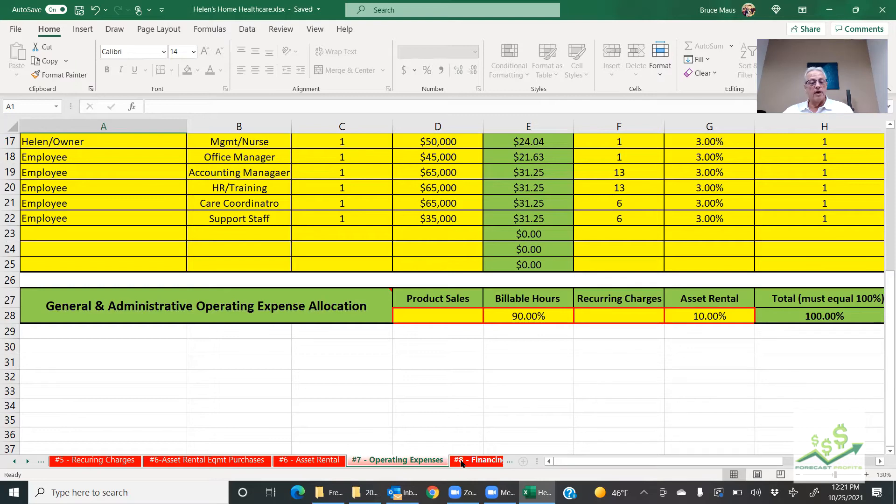
Step: Open the #3 - Product Sales sheet and examine its general settings and the Product #1 unit sales and price inputs
{"action": "left_click", "coordinate": [15, 461]}
{"action": "left_click", "coordinate": [14, 461]}
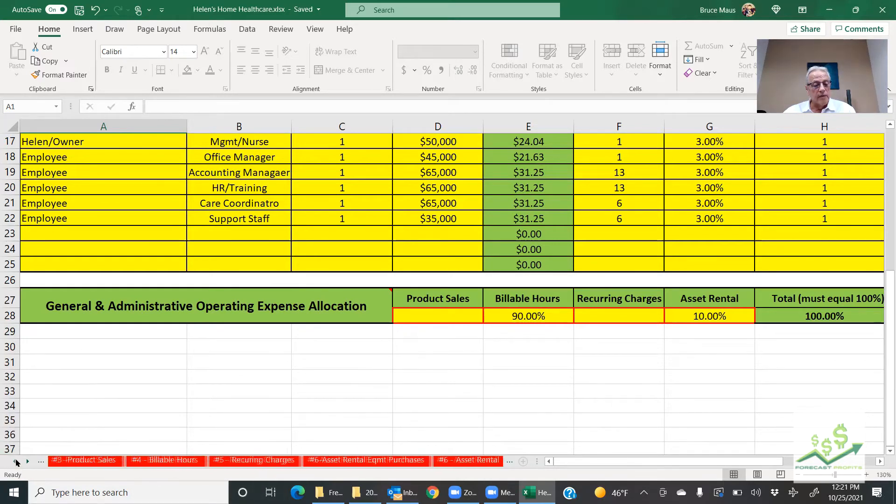
{"action": "left_click", "coordinate": [116, 463]}
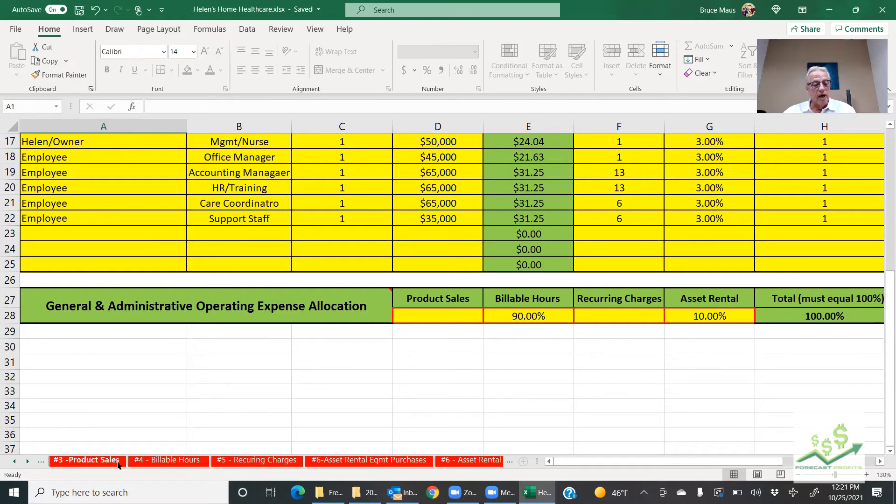
{"action": "scroll", "coordinate": [342, 363], "scroll_direction": "up", "scroll_amount": 8}
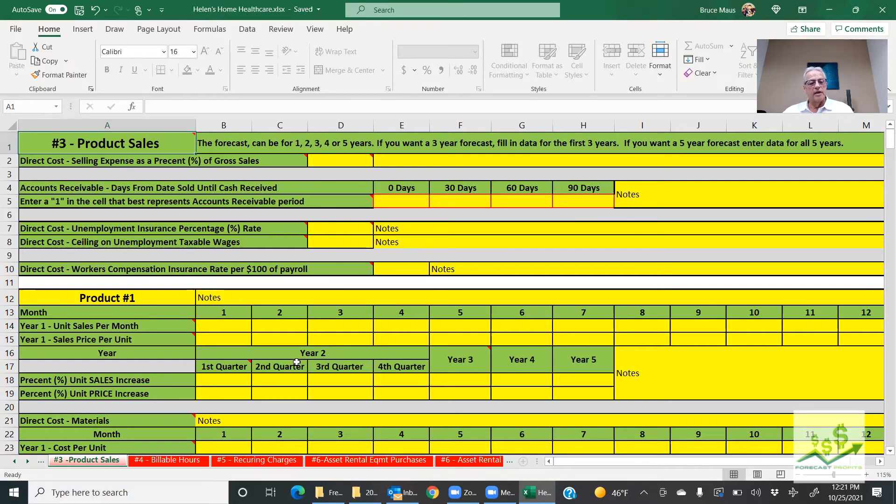
{"action": "scroll", "coordinate": [296, 362], "scroll_direction": "down", "scroll_amount": 3}
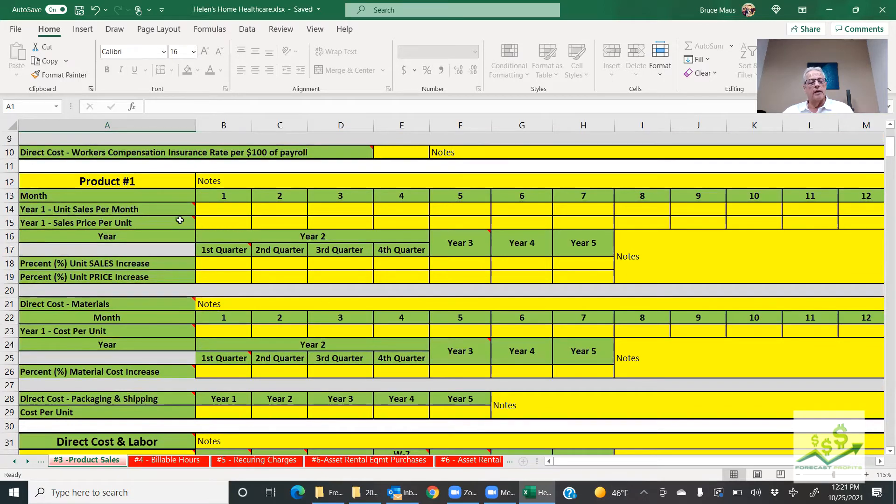
{"action": "mouse_move", "coordinate": [173, 211]}
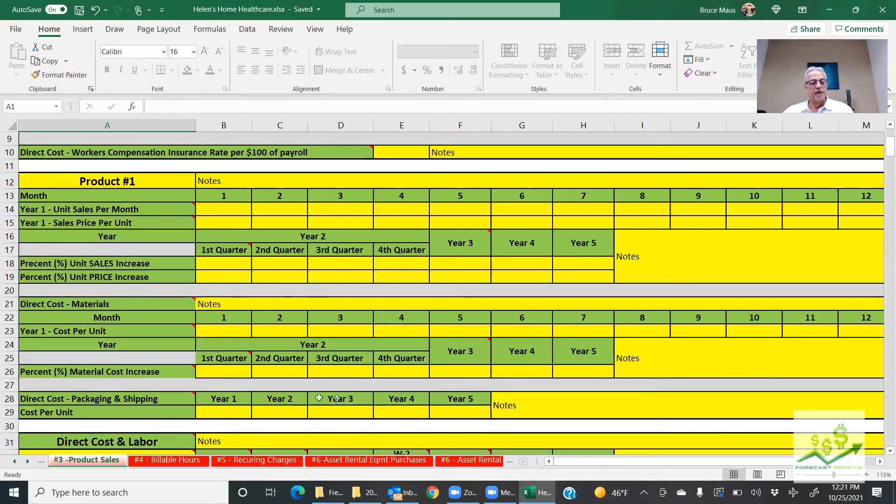
Step: Examine the Product #1 material, packaging and shipping costs and the Direct Cost & Labor hiring sections, including the Job Title/Description note
{"action": "scroll", "coordinate": [259, 362], "scroll_direction": "down", "scroll_amount": 3}
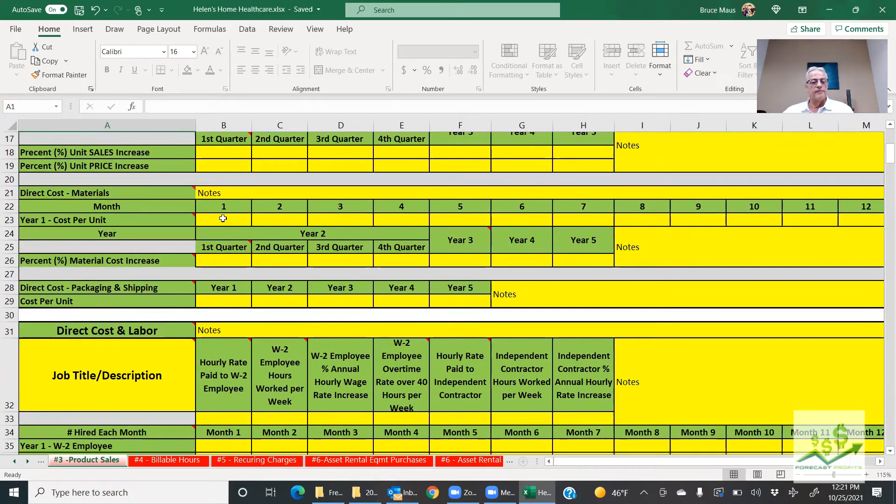
{"action": "scroll", "coordinate": [254, 251], "scroll_direction": "down", "scroll_amount": 3}
{"action": "mouse_move", "coordinate": [266, 278]}
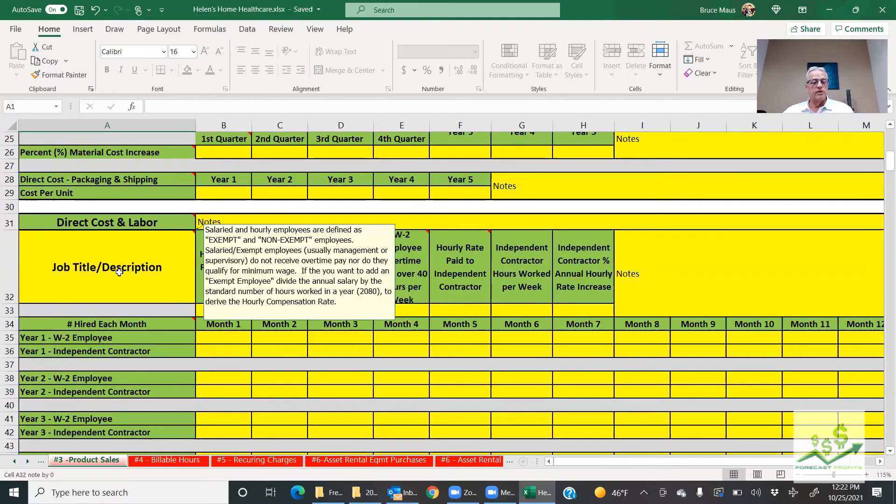
{"action": "scroll", "coordinate": [119, 272], "scroll_direction": "down", "scroll_amount": 3}
{"action": "scroll", "coordinate": [120, 272], "scroll_direction": "down", "scroll_amount": 5}
{"action": "scroll", "coordinate": [120, 269], "scroll_direction": "down", "scroll_amount": 5}
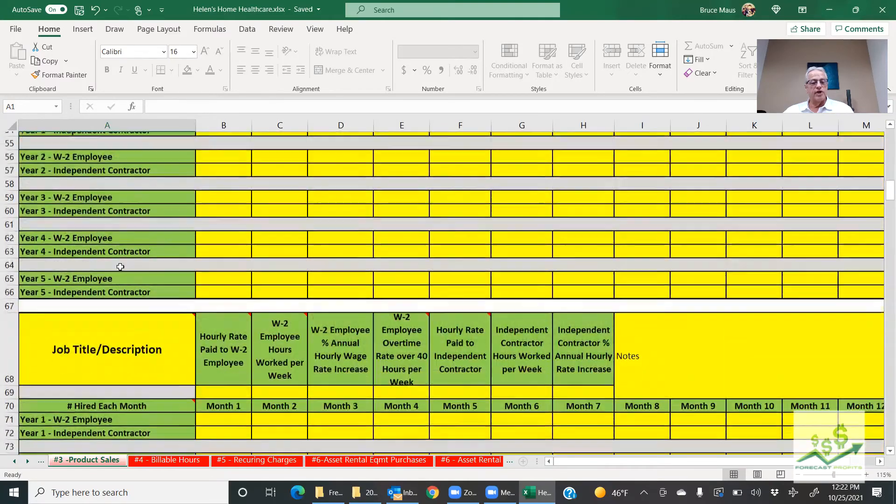
Step: Look back over the Job Title/Description note and the material, packaging and shipping cost sections of the product sales sheet
{"action": "mouse_move", "coordinate": [120, 268]}
{"action": "scroll", "coordinate": [120, 265], "scroll_direction": "up", "scroll_amount": 8}
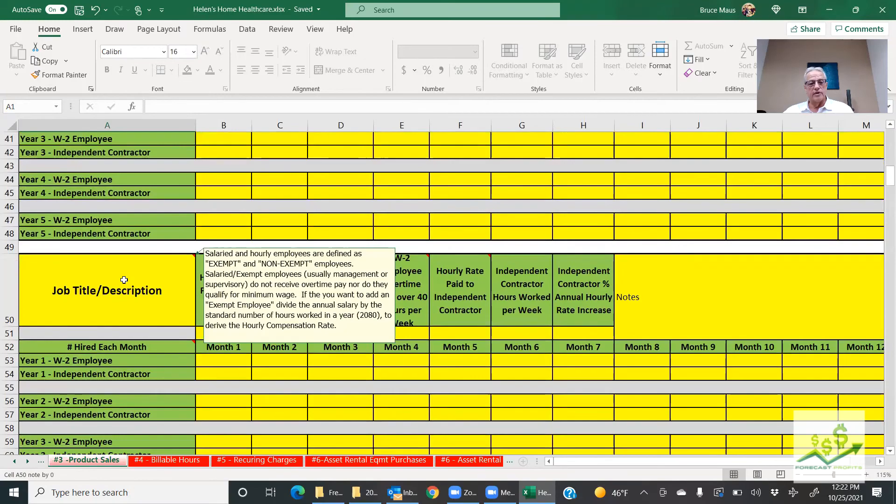
{"action": "scroll", "coordinate": [124, 279], "scroll_direction": "up", "scroll_amount": 5}
{"action": "scroll", "coordinate": [126, 279], "scroll_direction": "up", "scroll_amount": 3}
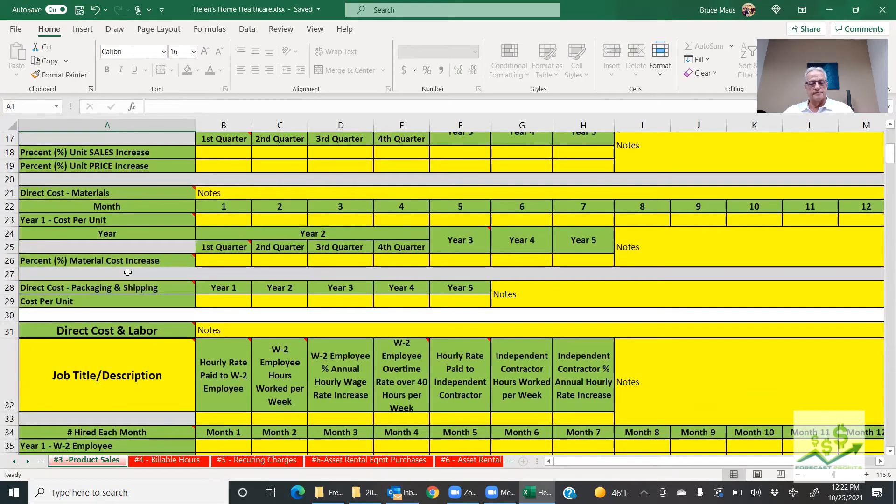
Step: Open the #5 - Recuring Charges sheet and review its general settings, recurring monthly charge blocks and churn rate inputs
{"action": "left_click", "coordinate": [255, 461]}
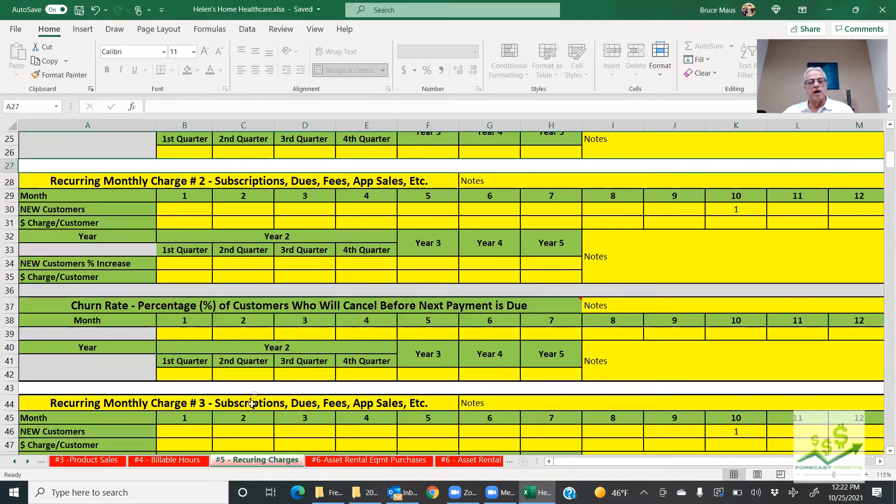
{"action": "scroll", "coordinate": [284, 343], "scroll_direction": "up", "scroll_amount": 8}
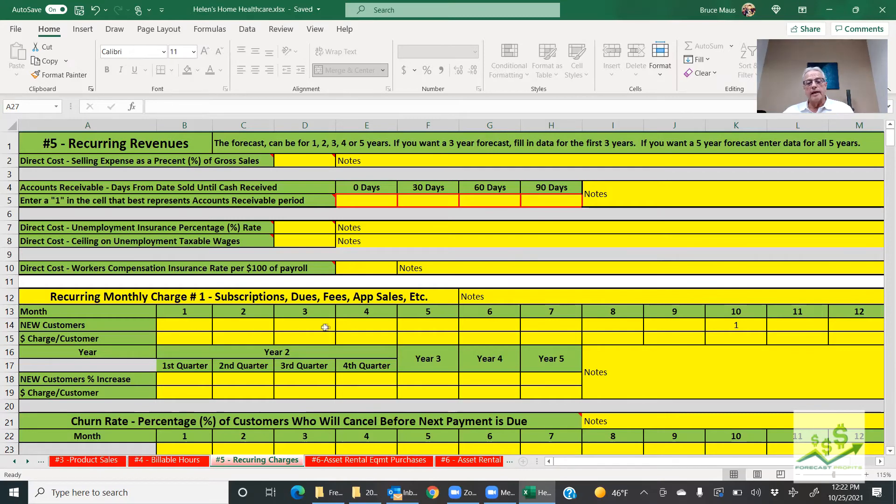
{"action": "scroll", "coordinate": [360, 332], "scroll_direction": "down", "scroll_amount": 3}
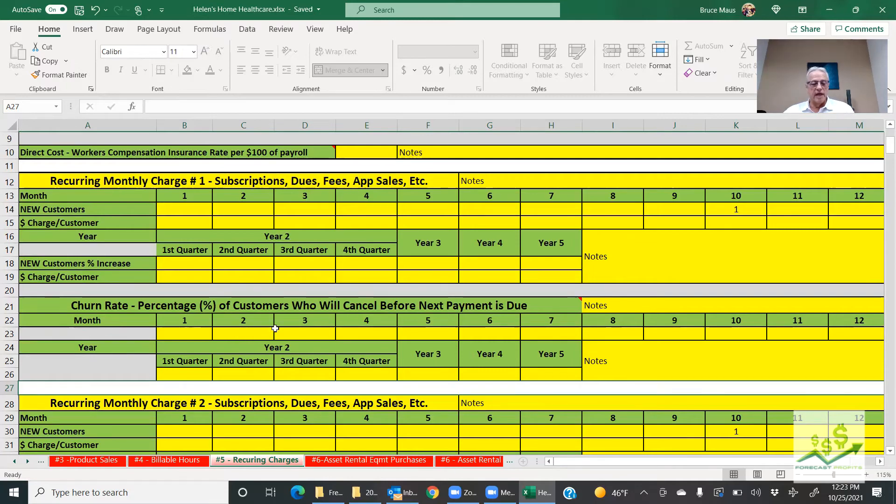
{"action": "scroll", "coordinate": [276, 328], "scroll_direction": "down", "scroll_amount": 3}
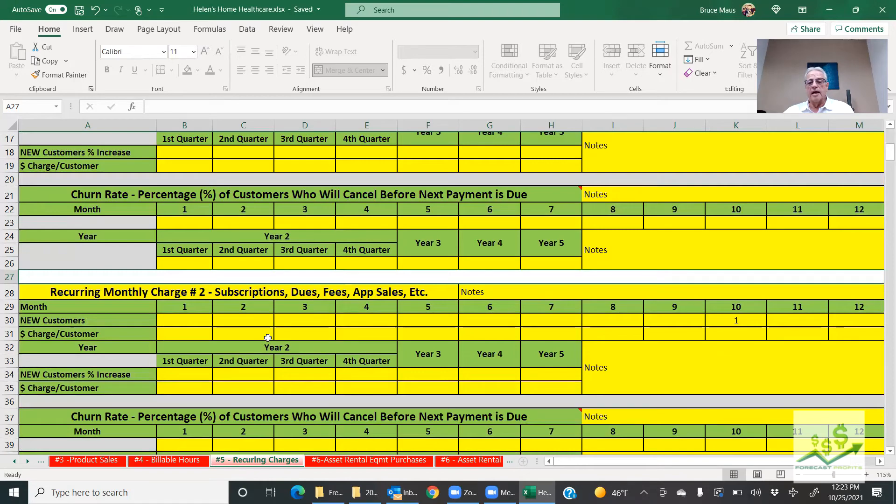
{"action": "scroll", "coordinate": [270, 334], "scroll_direction": "up", "scroll_amount": 3}
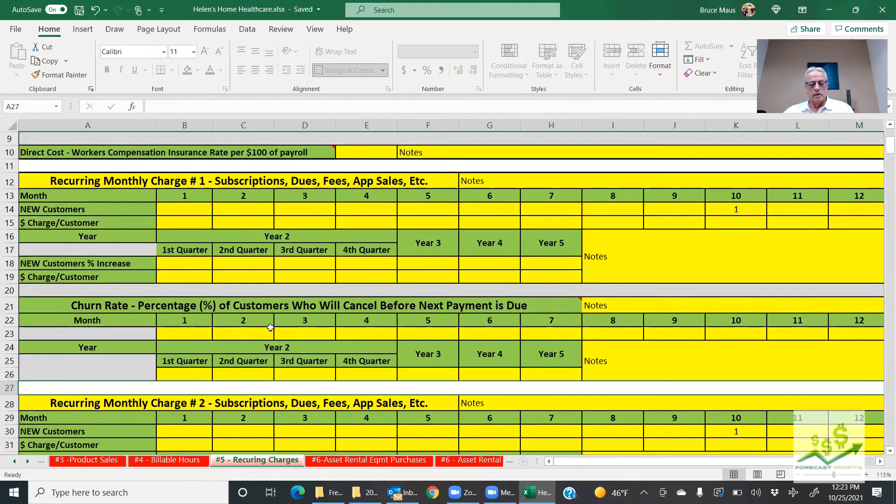
{"action": "scroll", "coordinate": [269, 333], "scroll_direction": "up", "scroll_amount": 3}
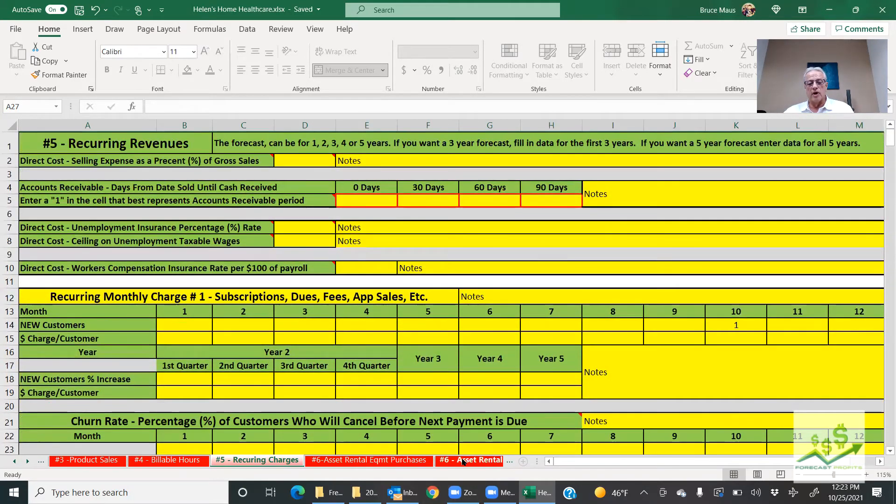
Step: Open the #8 - Financing sheet and set the Number of Monthly Loan Payments to 60
{"action": "left_click", "coordinate": [27, 461]}
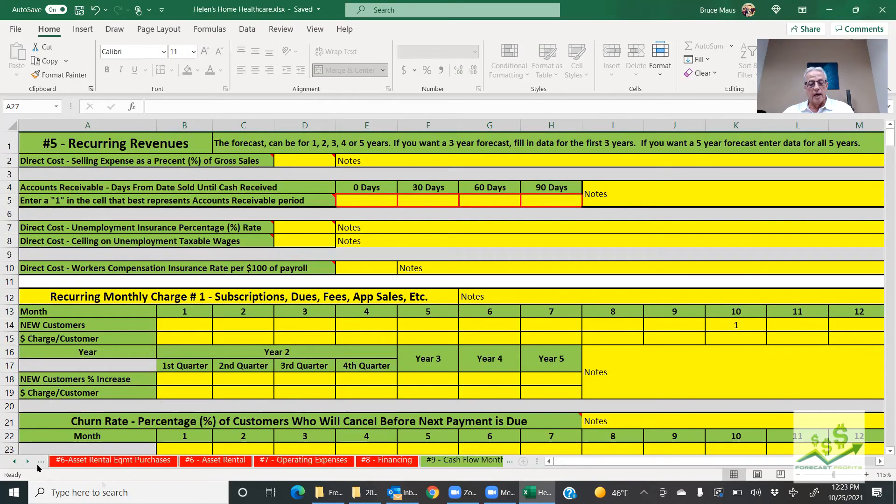
{"action": "left_click", "coordinate": [377, 461]}
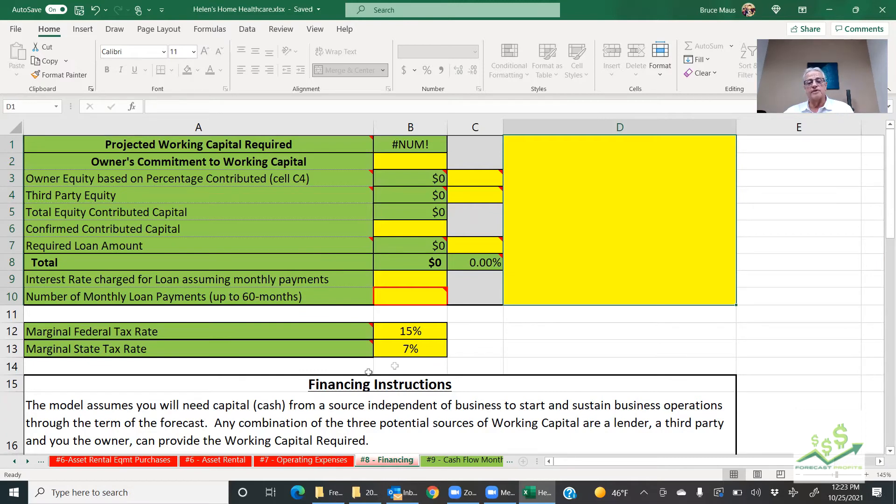
{"action": "left_click", "coordinate": [419, 297]}
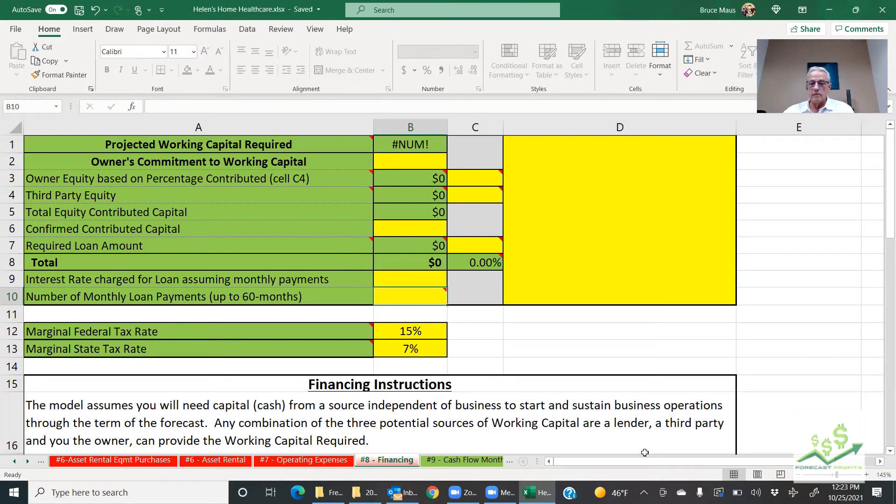
{"action": "type", "text": "60"}
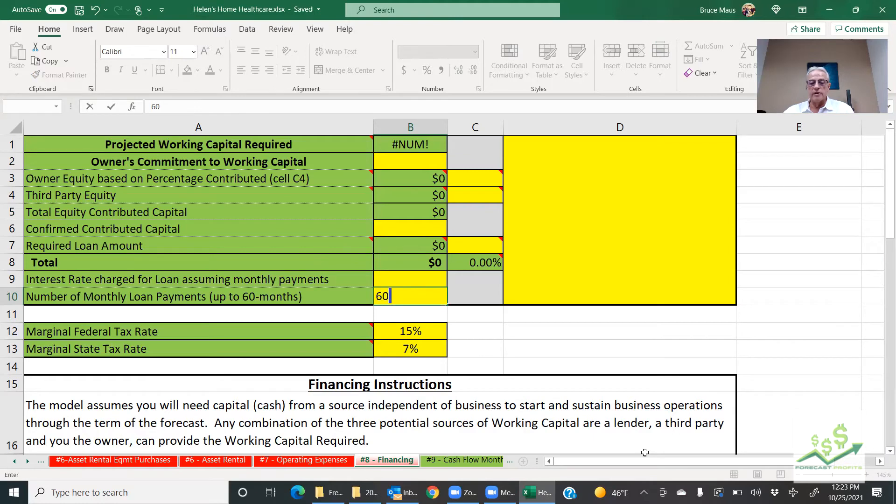
{"action": "key", "text": "Return"}
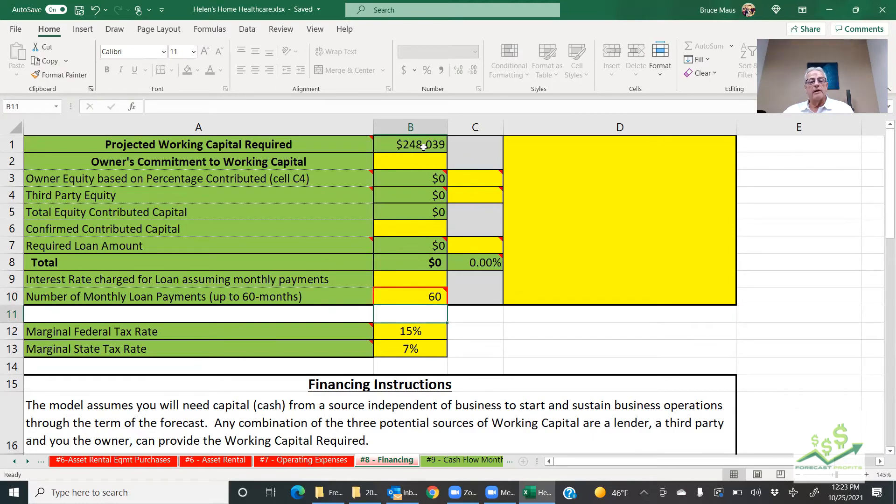
Step: Set the Owner's Commitment to Working Capital to $248,000
{"action": "mouse_move", "coordinate": [412, 171]}
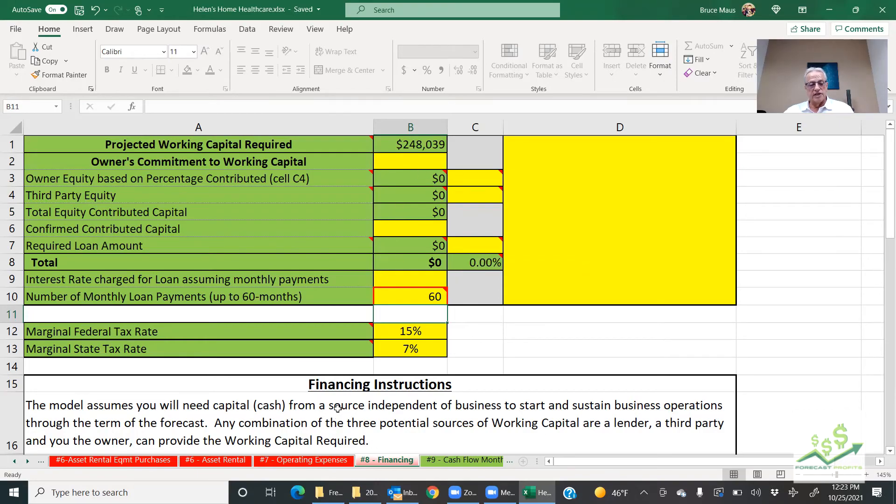
{"action": "scroll", "coordinate": [338, 409], "scroll_direction": "down", "scroll_amount": 5}
{"action": "scroll", "coordinate": [337, 405], "scroll_direction": "up", "scroll_amount": 5}
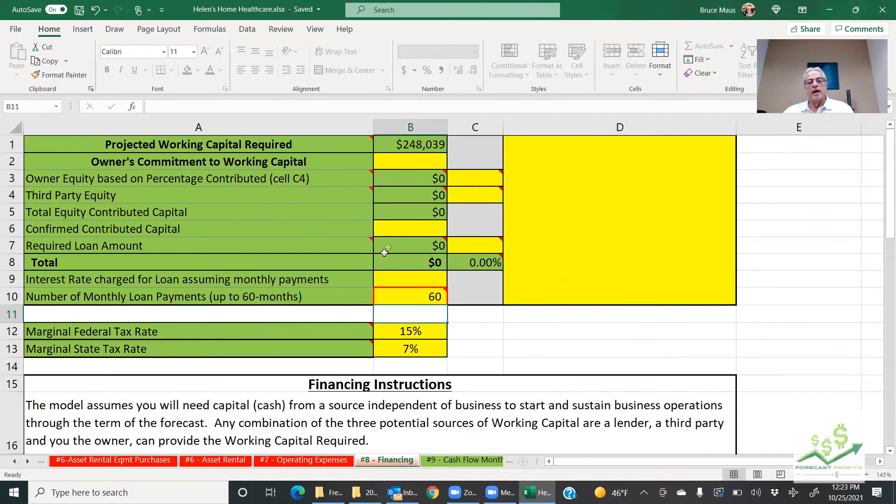
{"action": "left_click", "coordinate": [405, 157]}
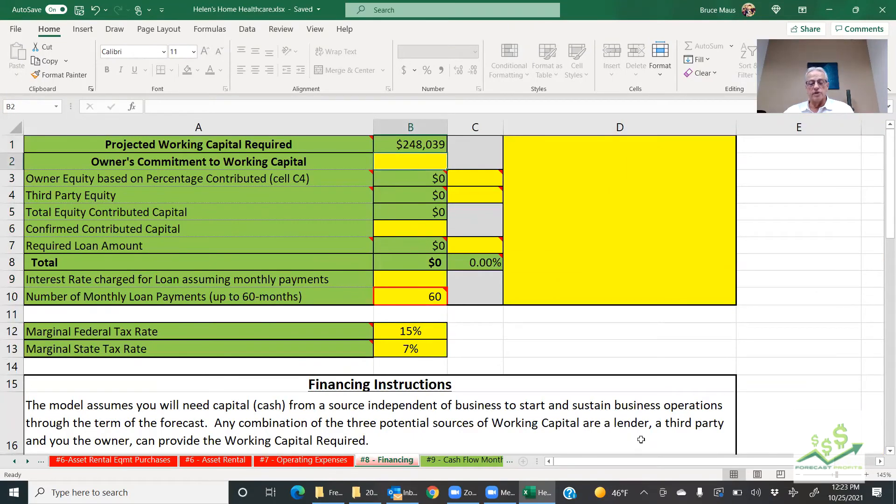
{"action": "type", "text": "248000"}
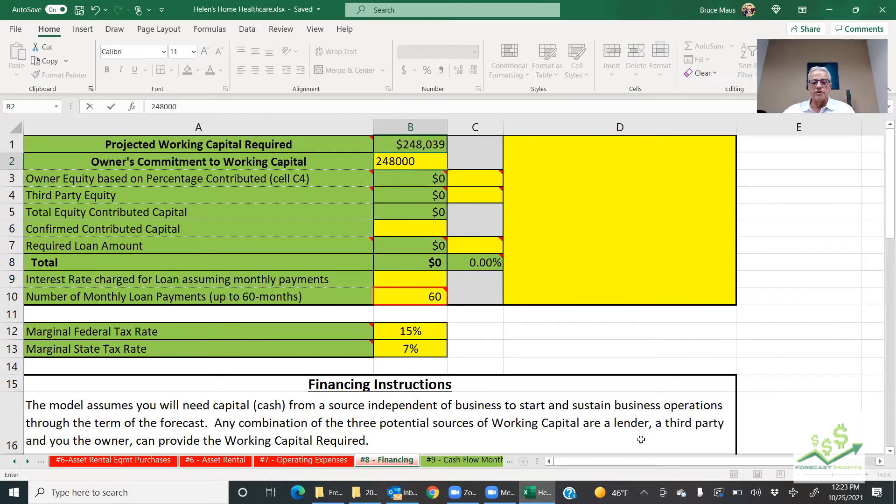
{"action": "key", "text": "Return"}
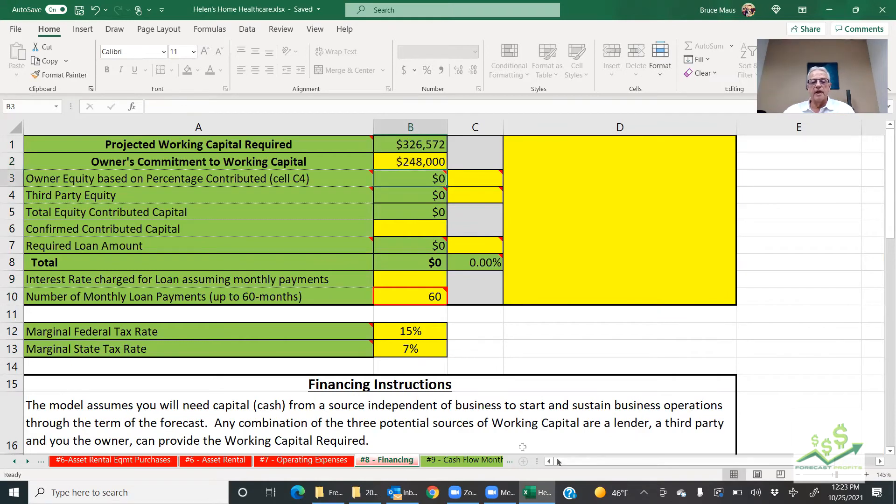
Step: Set the owner equity percentage to 25% and the required loan percentage to 75%
{"action": "left_click", "coordinate": [480, 181]}
{"action": "mouse_move", "coordinate": [476, 198]}
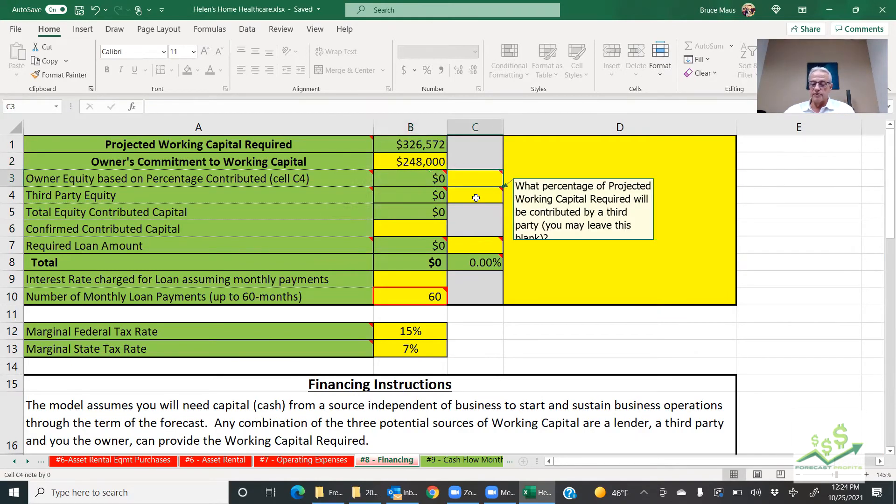
{"action": "type", "text": "25"}
{"action": "key", "text": "Return"}
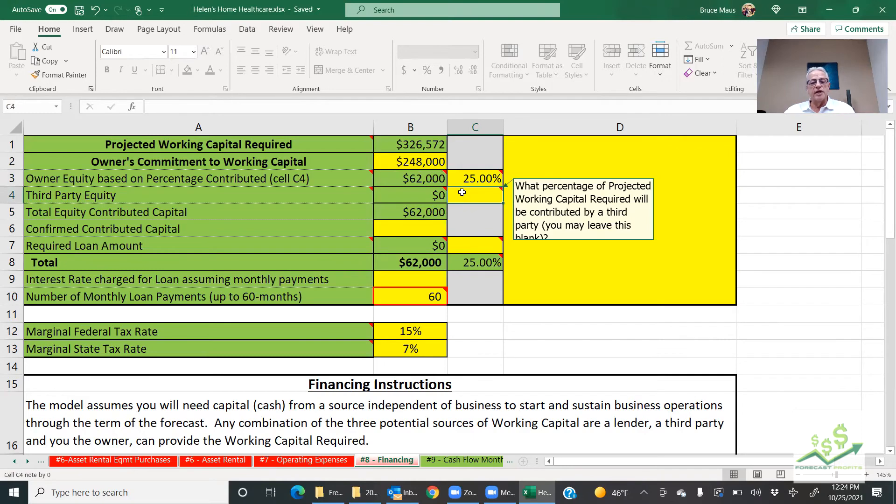
{"action": "left_click", "coordinate": [476, 244]}
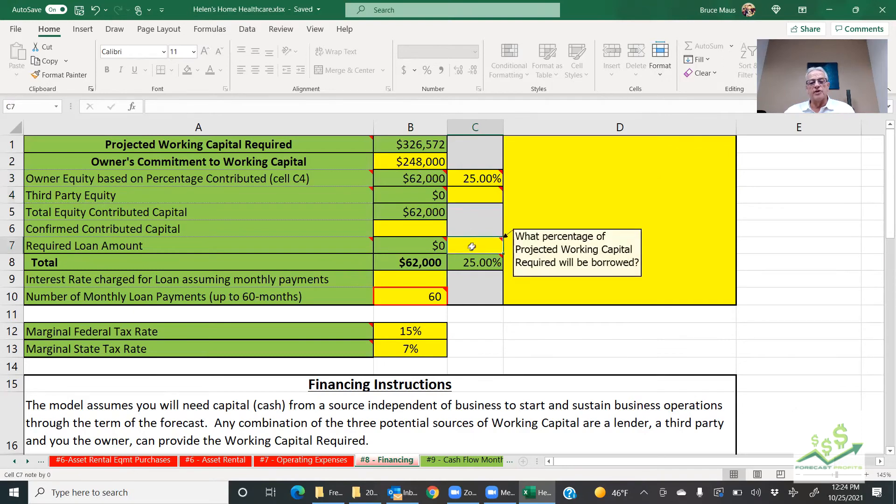
{"action": "type", "text": "75"}
{"action": "key", "text": "Return"}
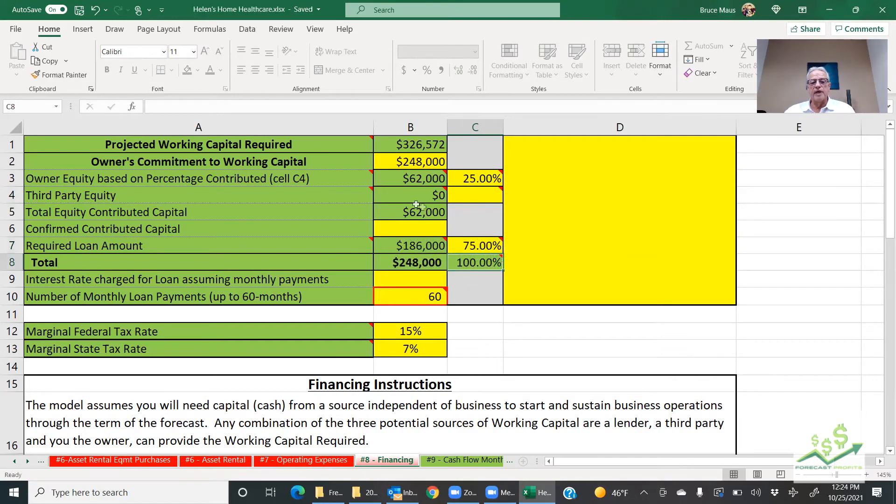
Step: Enter 62000 as the Confirmed Contributed Capital and set the loan interest rate to 6%
{"action": "left_click", "coordinate": [405, 231]}
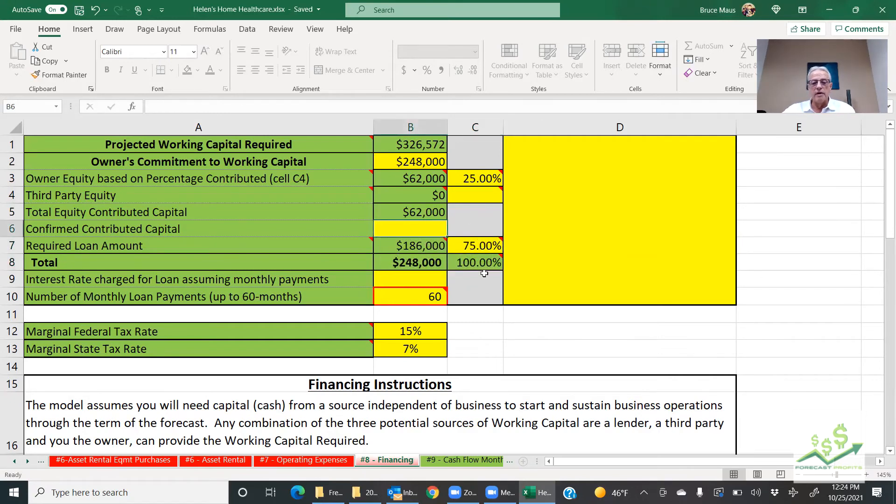
{"action": "type", "text": "62000"}
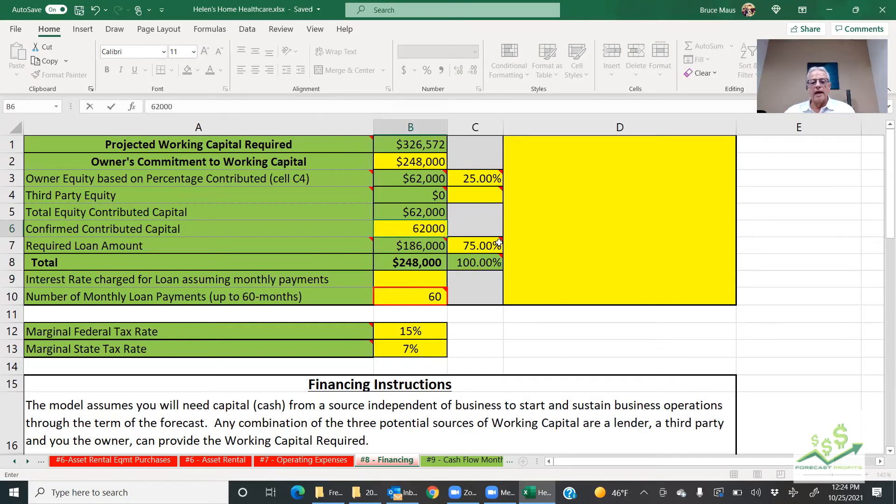
{"action": "left_click", "coordinate": [392, 275]}
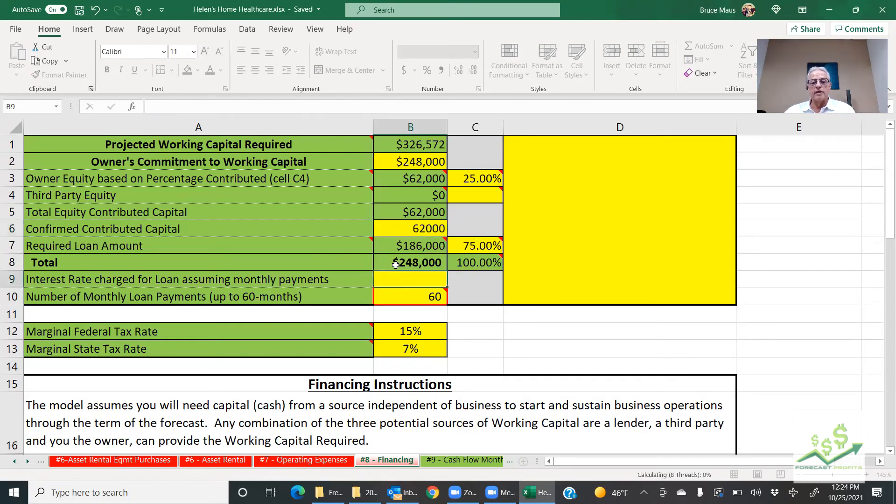
{"action": "type", "text": "6%"}
{"action": "key", "text": "Return"}
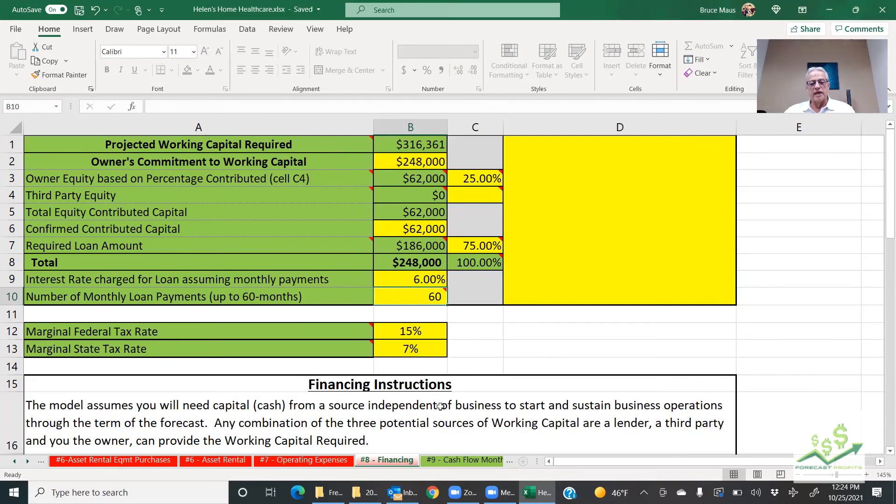
Step: Change the Owner's Commitment to Working Capital to $340,000
{"action": "scroll", "coordinate": [441, 405], "scroll_direction": "down", "scroll_amount": 5}
{"action": "scroll", "coordinate": [443, 403], "scroll_direction": "down", "scroll_amount": 1}
{"action": "scroll", "coordinate": [443, 399], "scroll_direction": "up", "scroll_amount": 6}
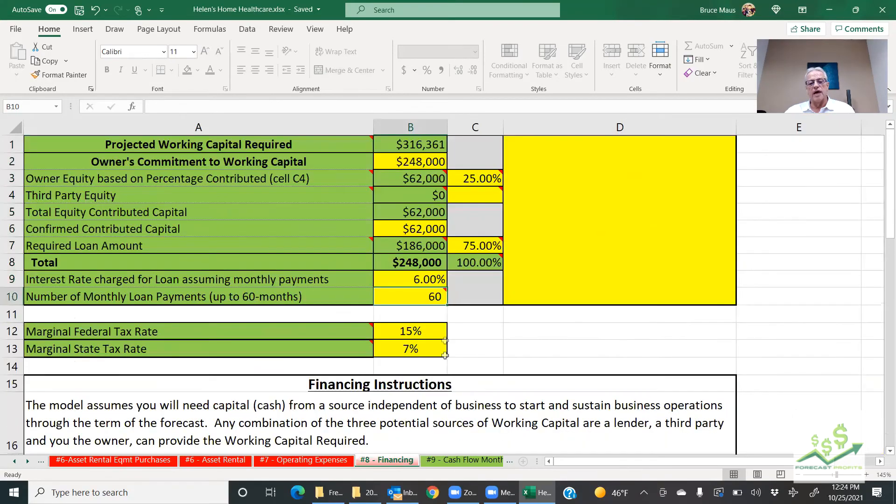
{"action": "left_click", "coordinate": [399, 161]}
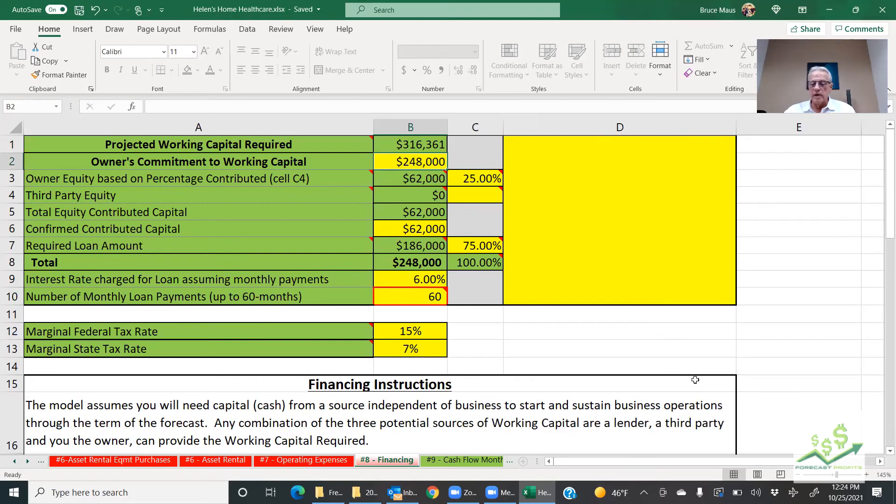
{"action": "key", "text": "BackSpace"}
{"action": "type", "text": "340000"}
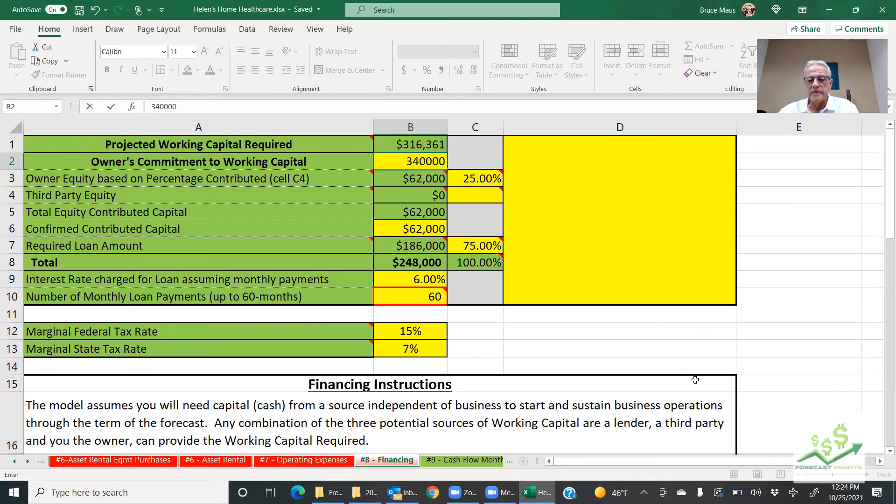
{"action": "key", "text": "Return"}
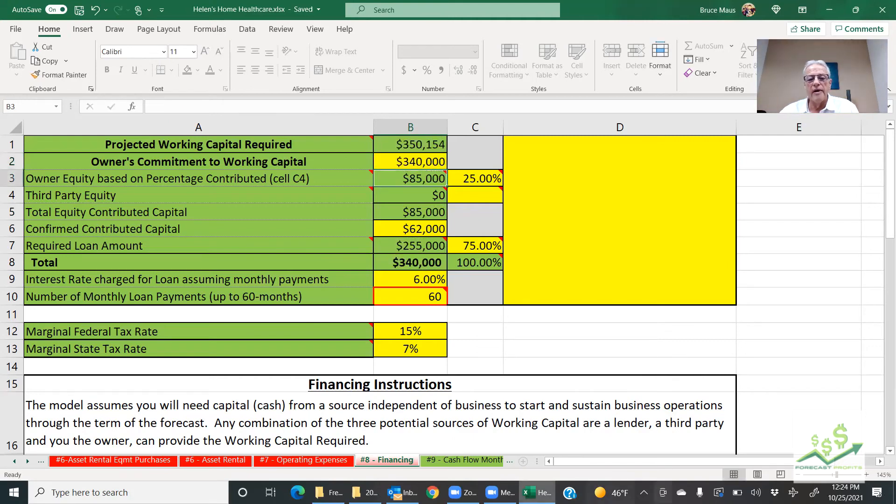
Step: Update the Confirmed Contributed Capital to $85,000
{"action": "left_click", "coordinate": [429, 229]}
{"action": "type", "text": "85000"}
{"action": "key", "text": "Return"}
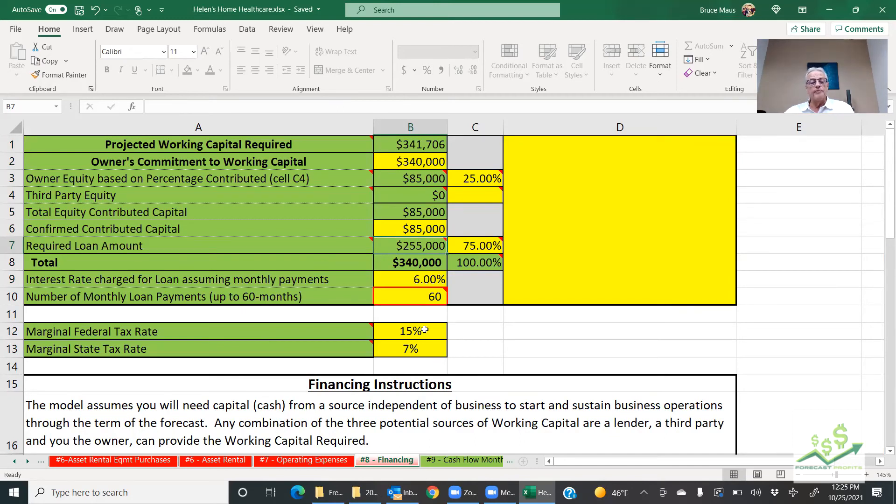
Step: Open the #11 - Cash Flow Annually sheet and review the yearly cash flow from operations, investments and financing
{"action": "left_click", "coordinate": [26, 459]}
{"action": "left_click", "coordinate": [27, 460]}
{"action": "left_click", "coordinate": [26, 460]}
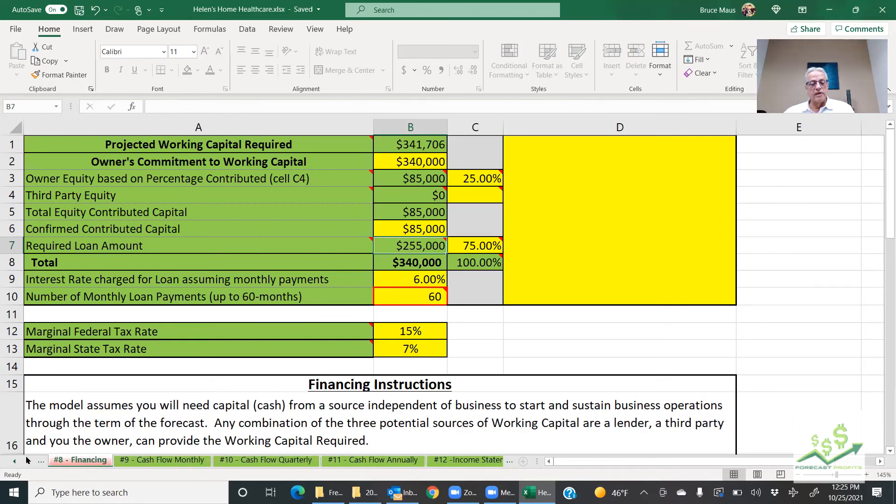
{"action": "left_click", "coordinate": [26, 460]}
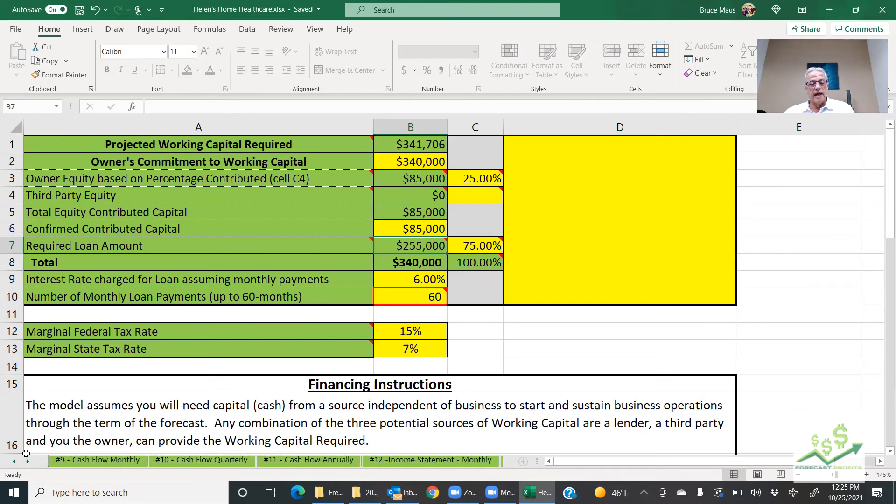
{"action": "left_click", "coordinate": [293, 461]}
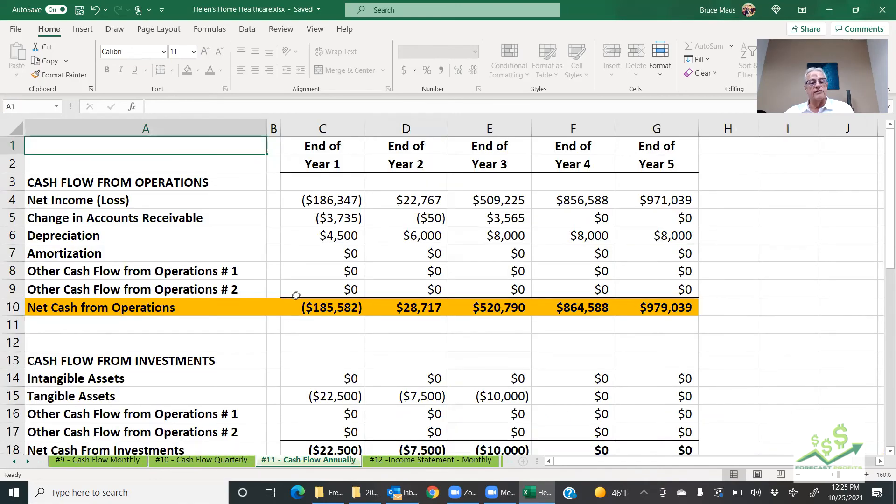
{"action": "scroll", "coordinate": [247, 238], "scroll_direction": "down", "scroll_amount": 3}
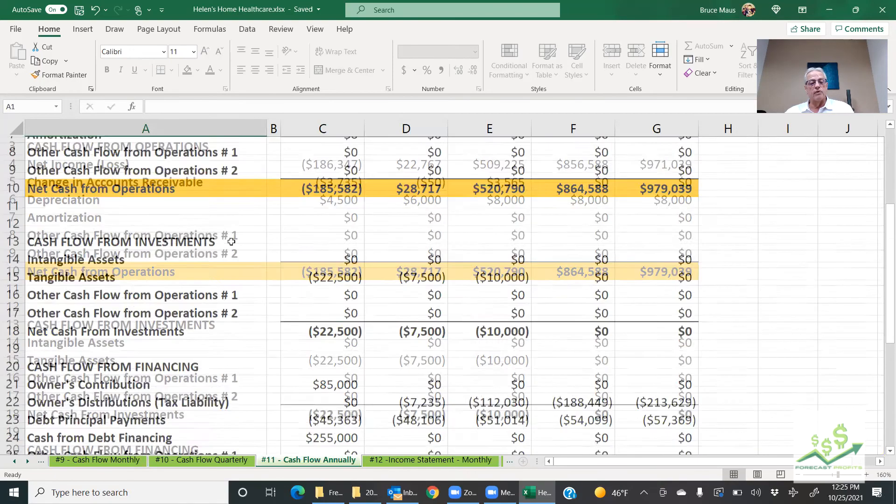
Step: Check the annual financing and net cash flow rows, and review the #14-Income Statement - Annually sheet from revenues down to net income
{"action": "scroll", "coordinate": [231, 241], "scroll_direction": "down", "scroll_amount": 3}
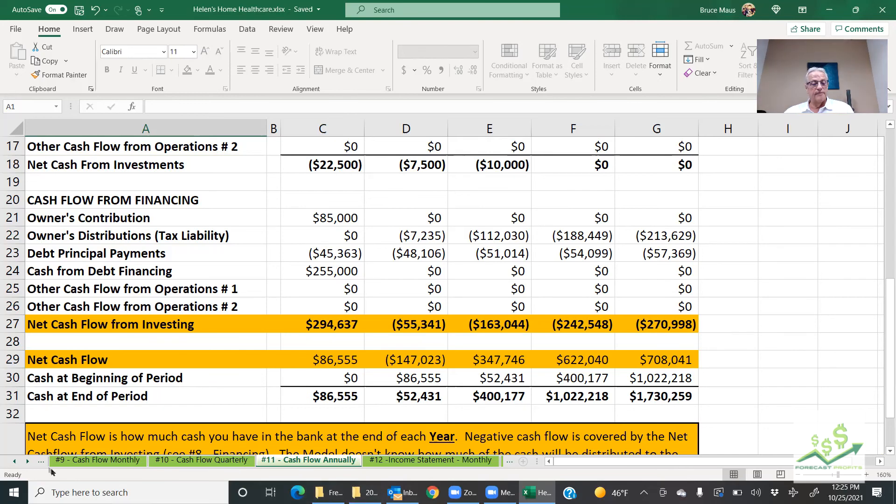
{"action": "left_click", "coordinate": [26, 461]}
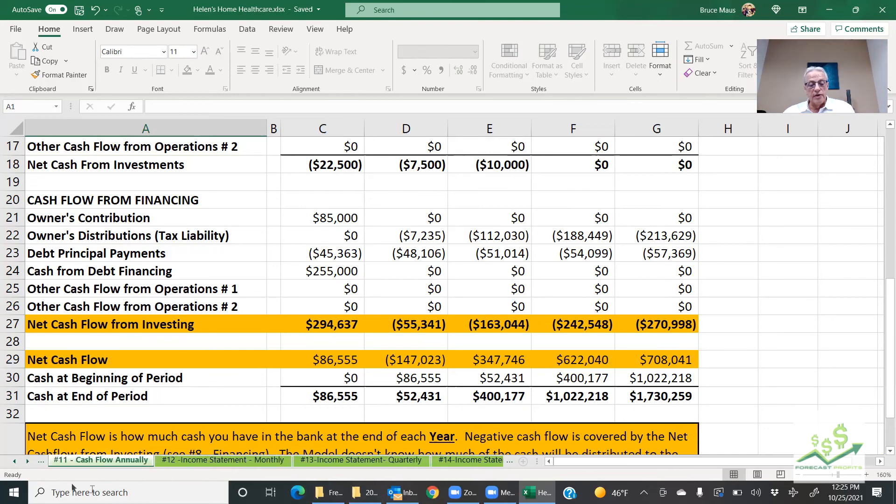
{"action": "left_click", "coordinate": [461, 463]}
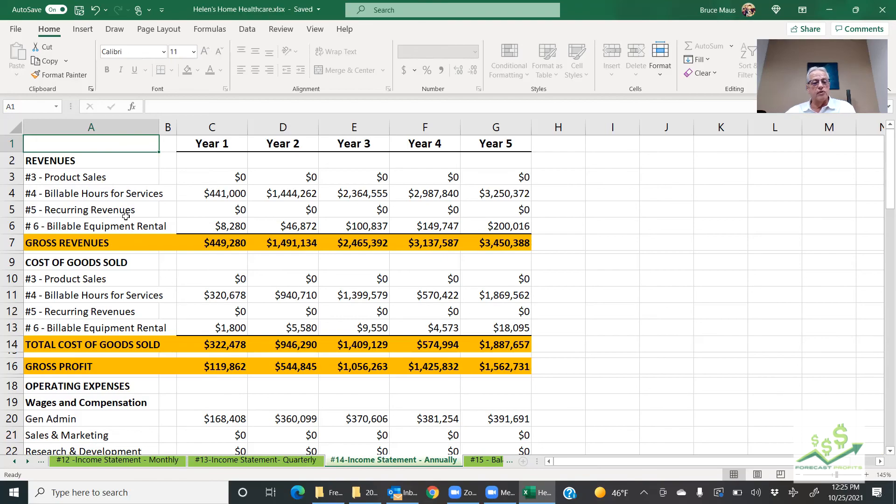
{"action": "scroll", "coordinate": [126, 220], "scroll_direction": "down", "scroll_amount": 8}
{"action": "scroll", "coordinate": [131, 233], "scroll_direction": "down", "scroll_amount": 7}
{"action": "scroll", "coordinate": [131, 234], "scroll_direction": "up", "scroll_amount": 4}
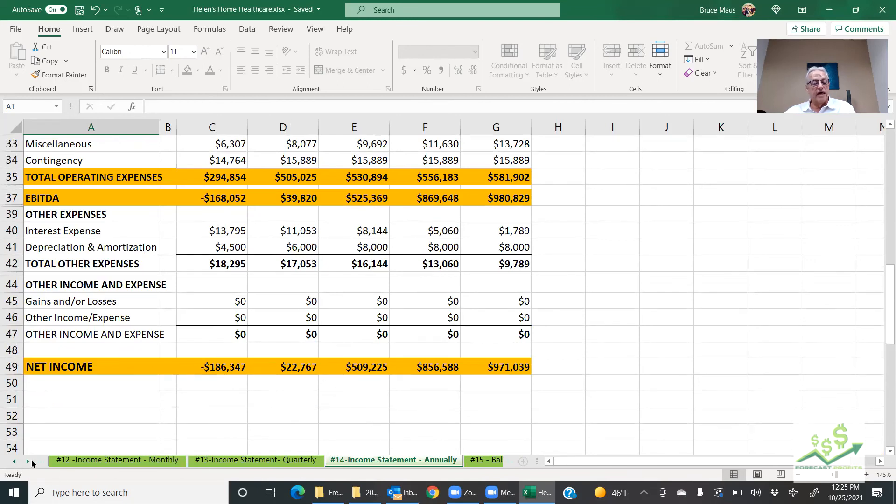
Step: Open the #17 - Balance Sheet - Annually sheet and review the yearly assets, liabilities and equity
{"action": "left_click", "coordinate": [27, 461]}
{"action": "left_click", "coordinate": [27, 460]}
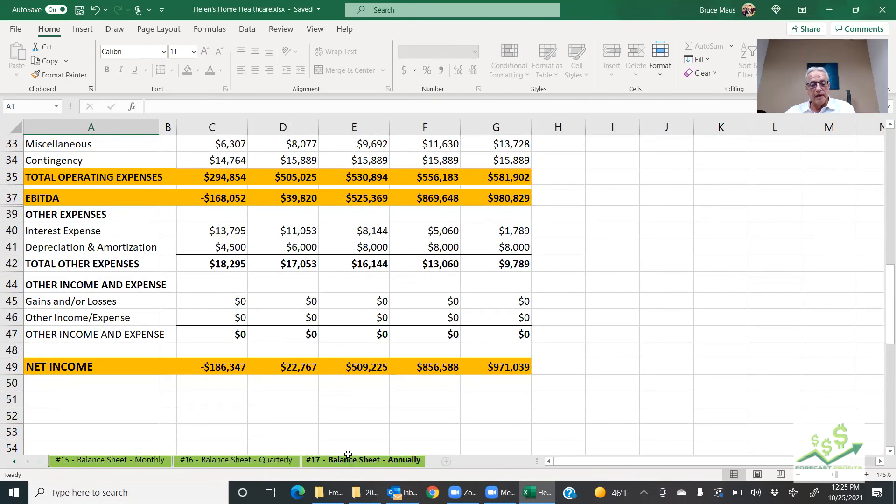
{"action": "left_click", "coordinate": [333, 462]}
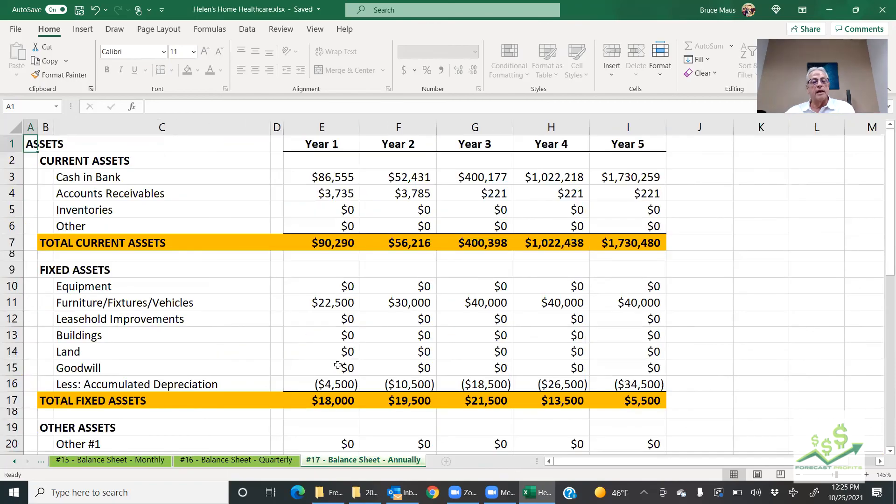
{"action": "scroll", "coordinate": [335, 364], "scroll_direction": "down", "scroll_amount": 5}
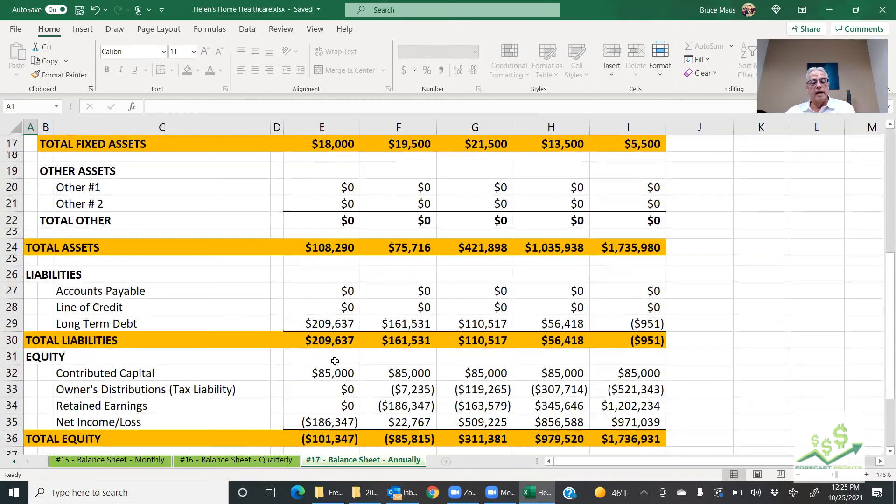
{"action": "scroll", "coordinate": [335, 361], "scroll_direction": "down", "scroll_amount": 3}
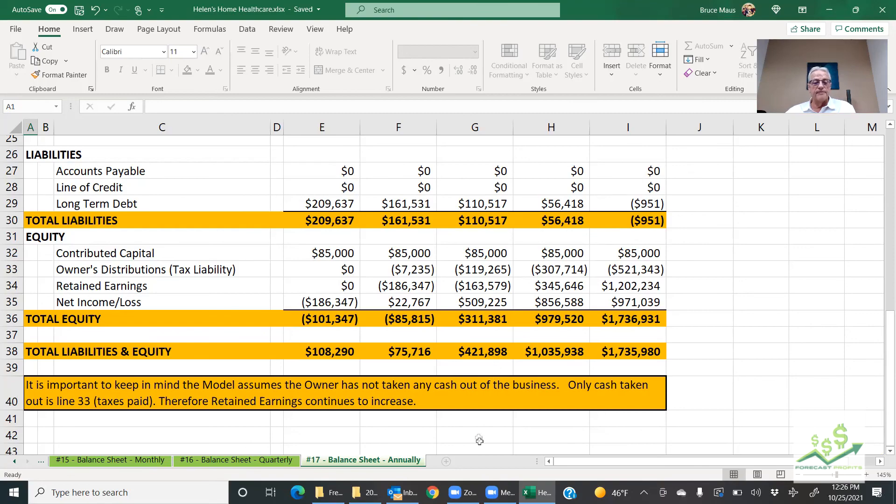
{"action": "scroll", "coordinate": [480, 434], "scroll_direction": "up", "scroll_amount": 3}
{"action": "scroll", "coordinate": [489, 428], "scroll_direction": "up", "scroll_amount": 5}
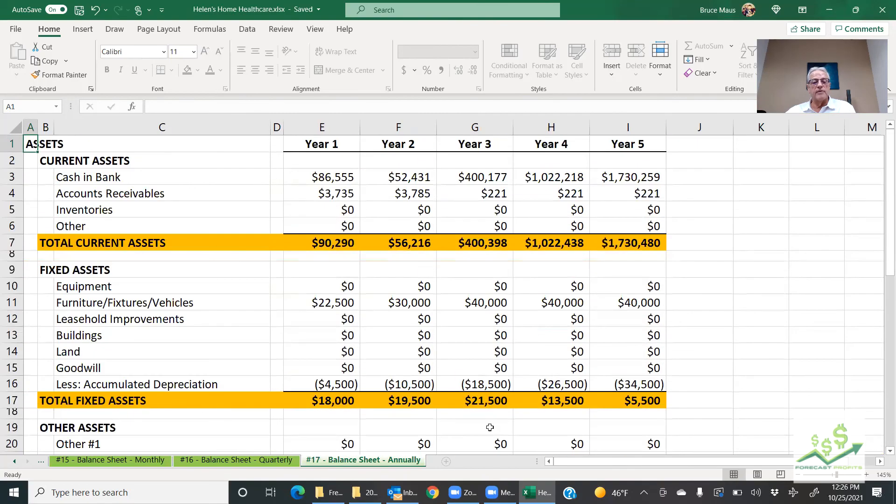